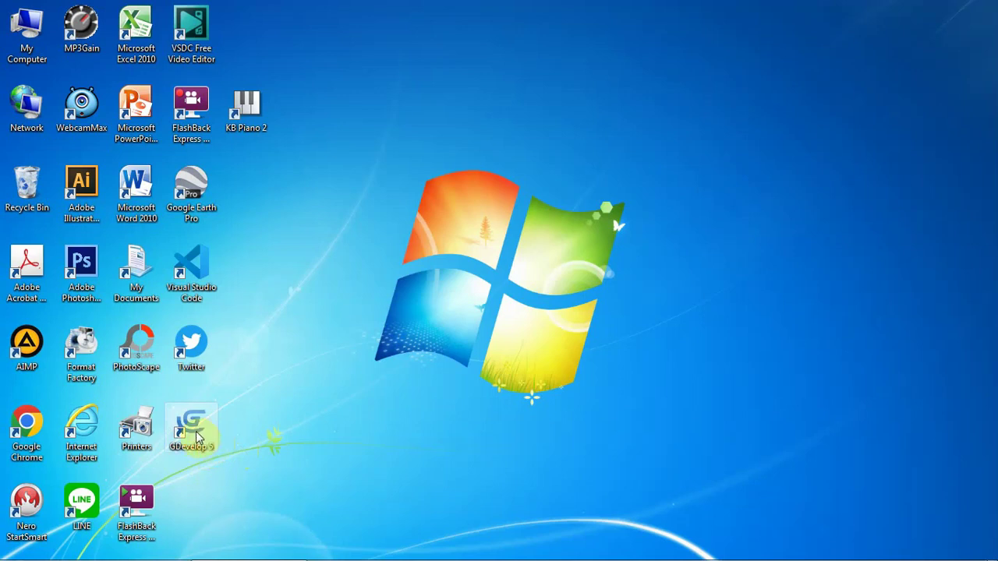
- Launch GDevelop 5 and close the open scene and its events tab
{"action": "left_click", "coordinate": [196, 436]}
{"action": "double_click", "coordinate": [197, 437]}
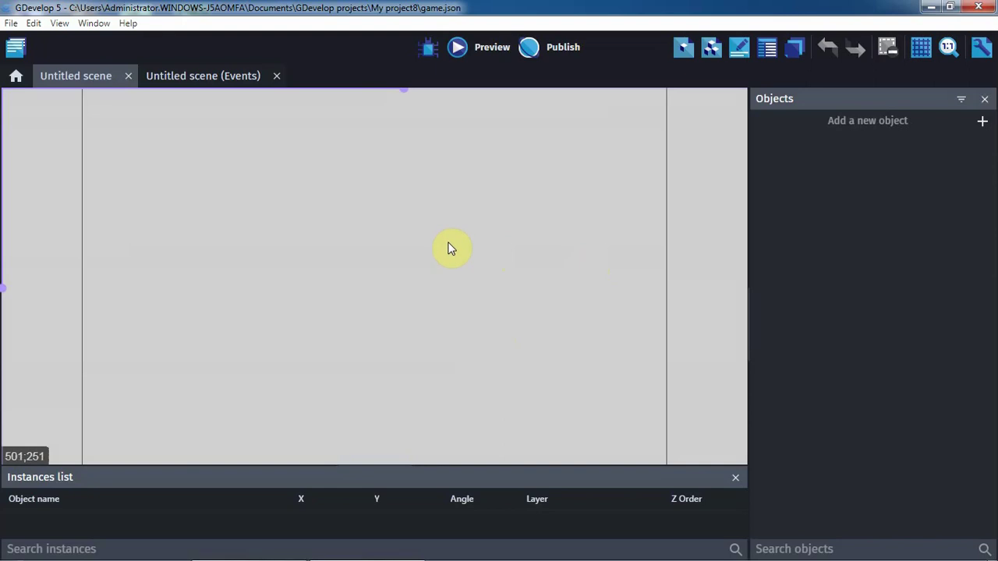
{"action": "left_click", "coordinate": [277, 75]}
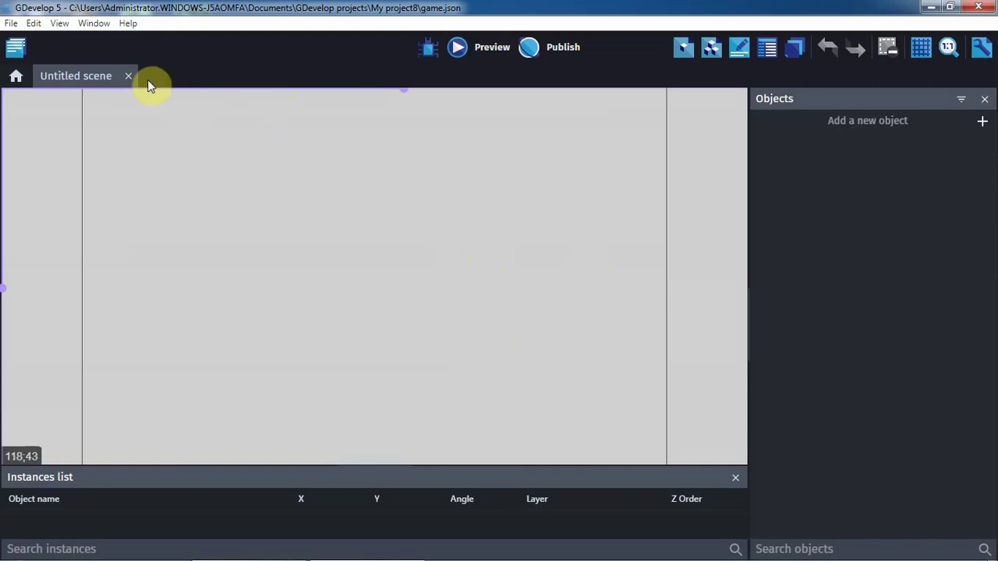
{"action": "left_click", "coordinate": [129, 77]}
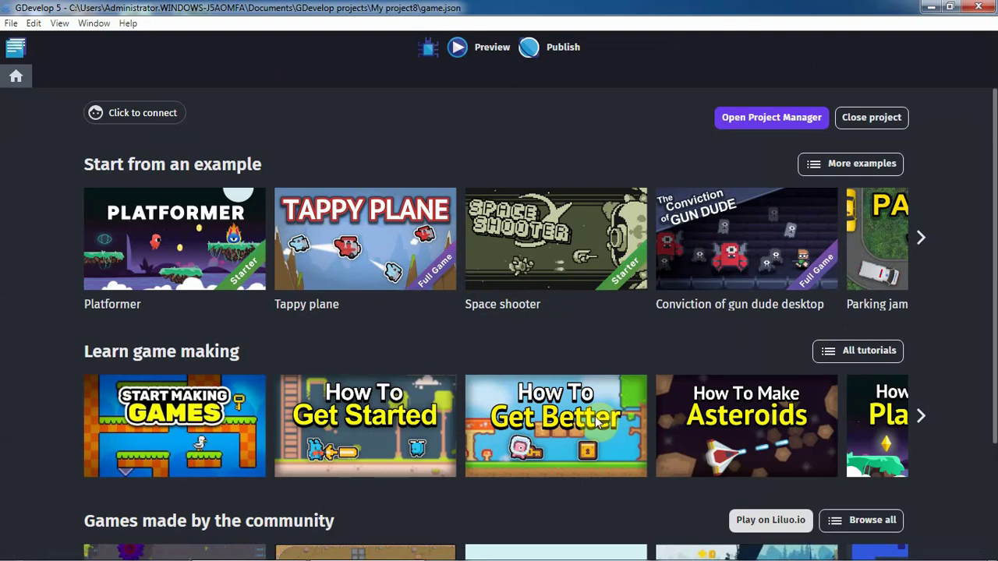
- Close the current project and create a new blank project with the suggested name and folder
{"action": "scroll", "coordinate": [595, 414], "scroll_direction": "down", "scroll_amount": 3}
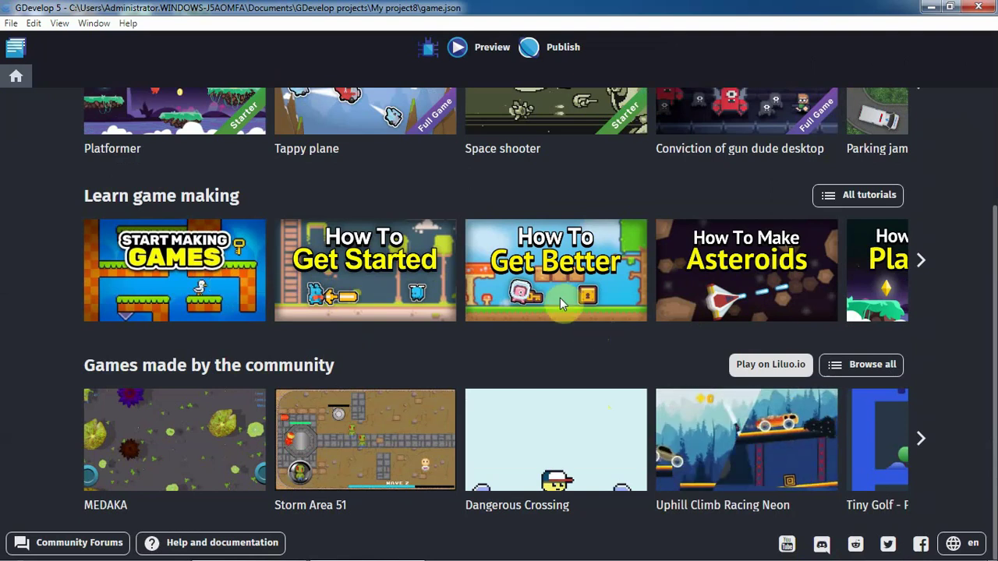
{"action": "scroll", "coordinate": [618, 327], "scroll_direction": "up", "scroll_amount": 3}
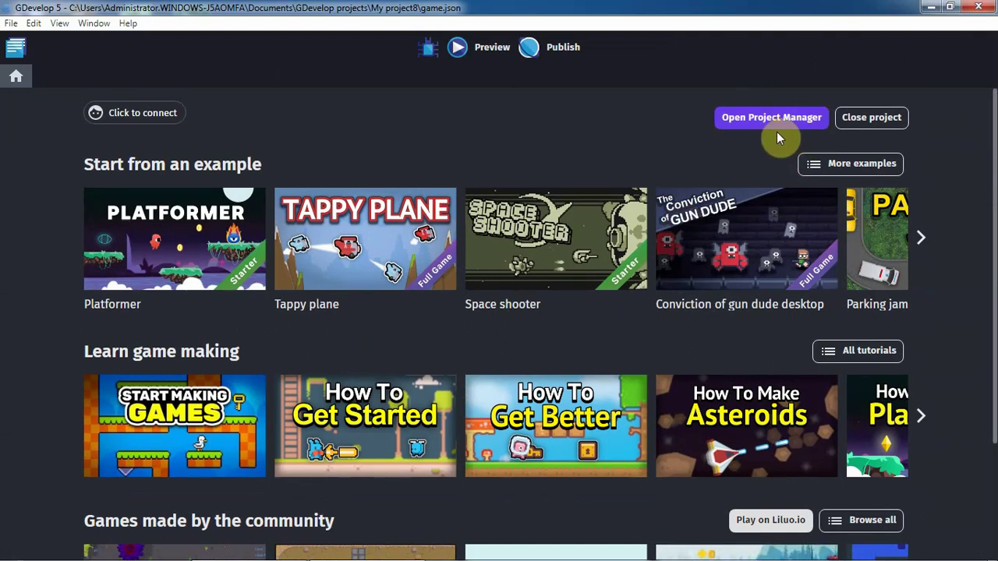
{"action": "left_click", "coordinate": [866, 123]}
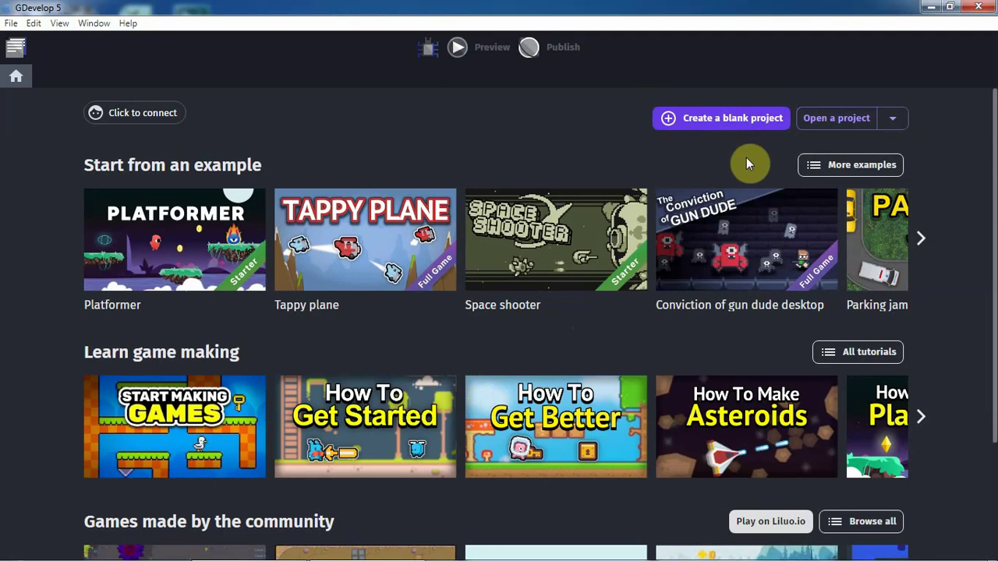
{"action": "left_click", "coordinate": [727, 118]}
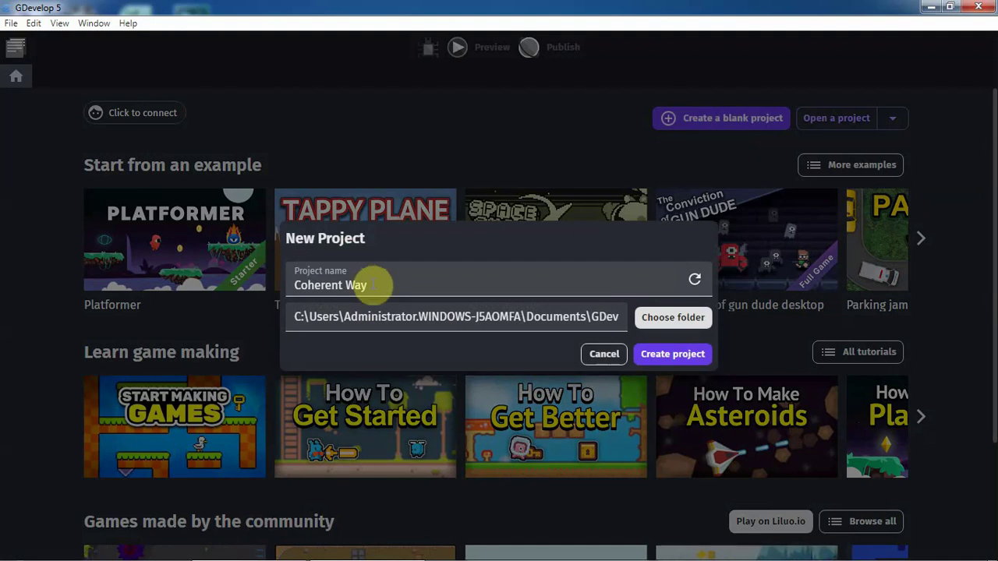
{"action": "left_click", "coordinate": [664, 356]}
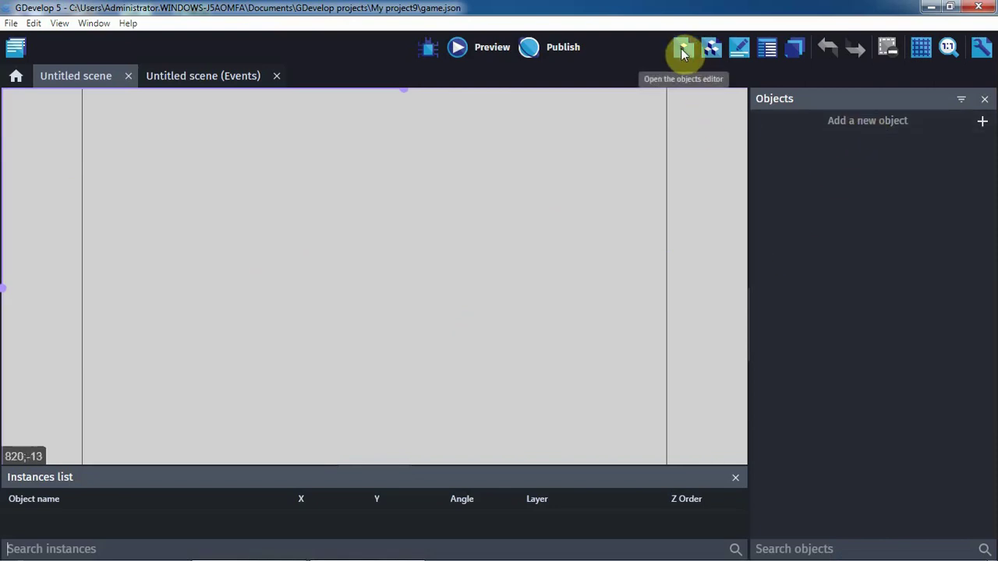
- View the scene's layers and close the layer list again
{"action": "left_click", "coordinate": [795, 51]}
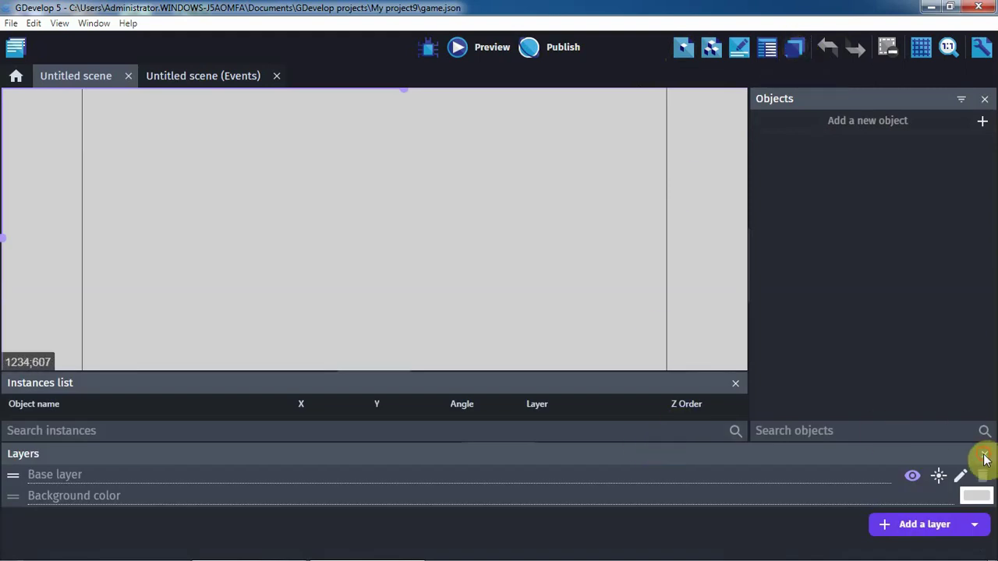
{"action": "left_click", "coordinate": [985, 457]}
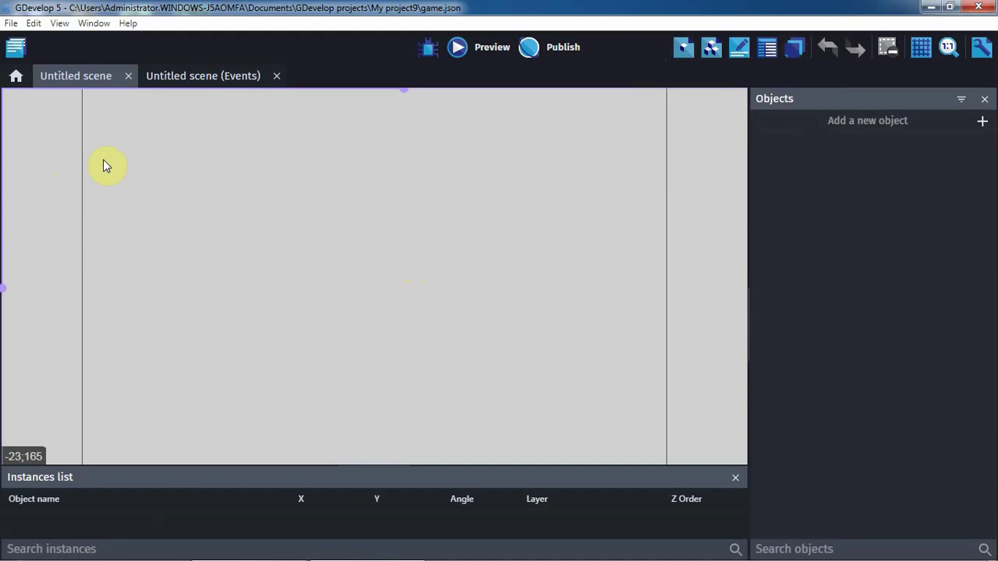
- Delete the default untitled scene from the project
{"action": "left_click", "coordinate": [16, 55]}
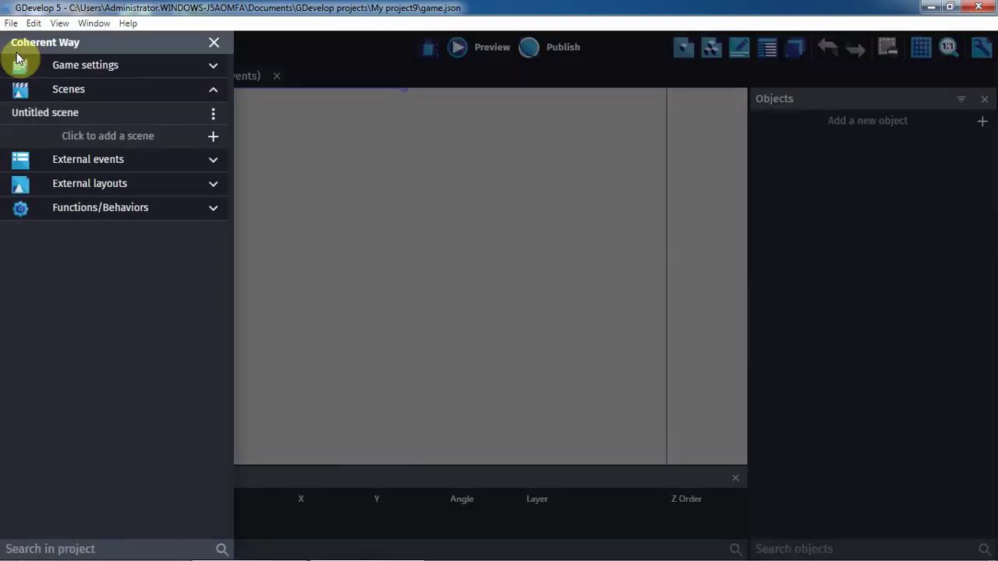
{"action": "left_click", "coordinate": [213, 115]}
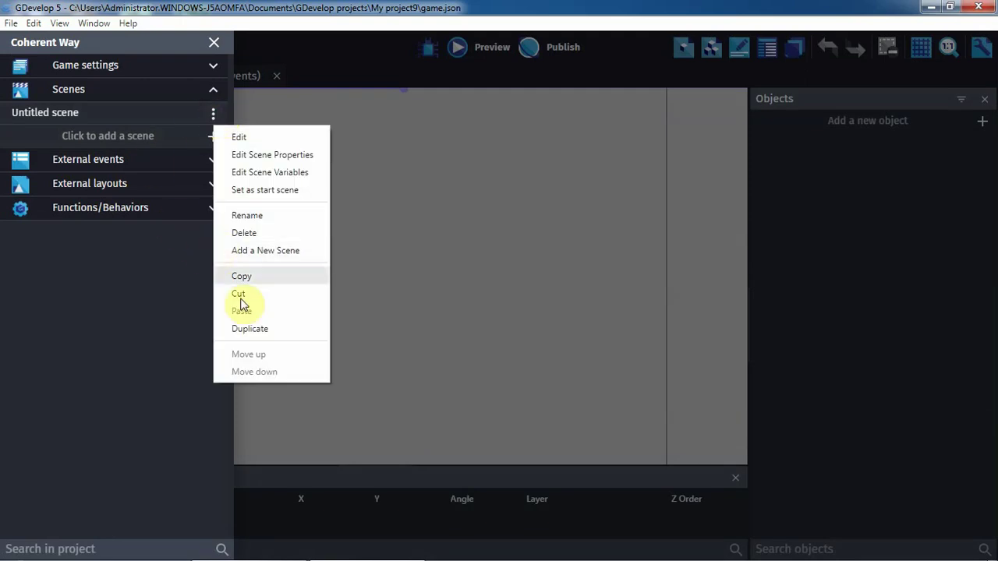
{"action": "left_click", "coordinate": [235, 233]}
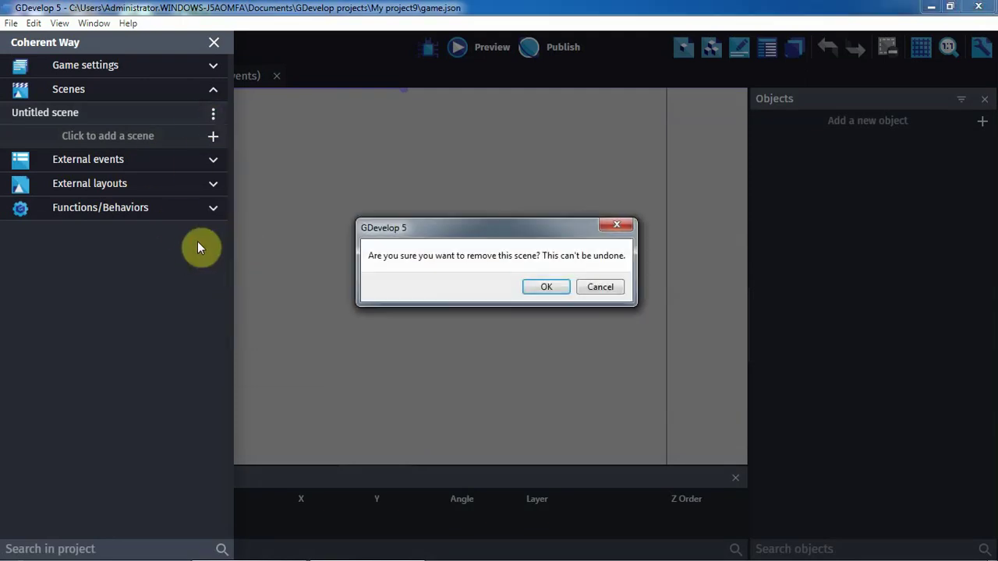
{"action": "left_click", "coordinate": [549, 287]}
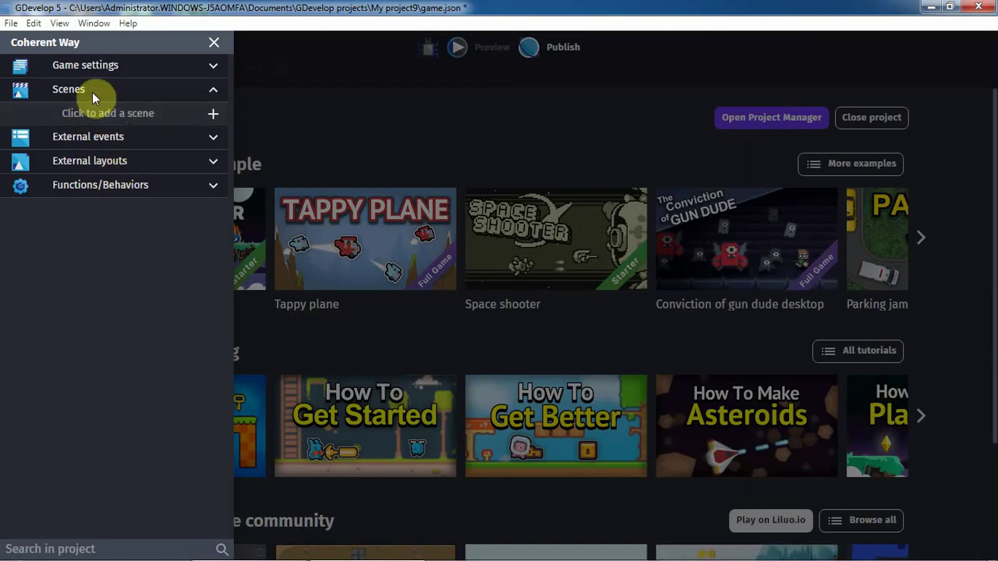
- Add a new scene to the project and rename it redbox
{"action": "left_click", "coordinate": [132, 115]}
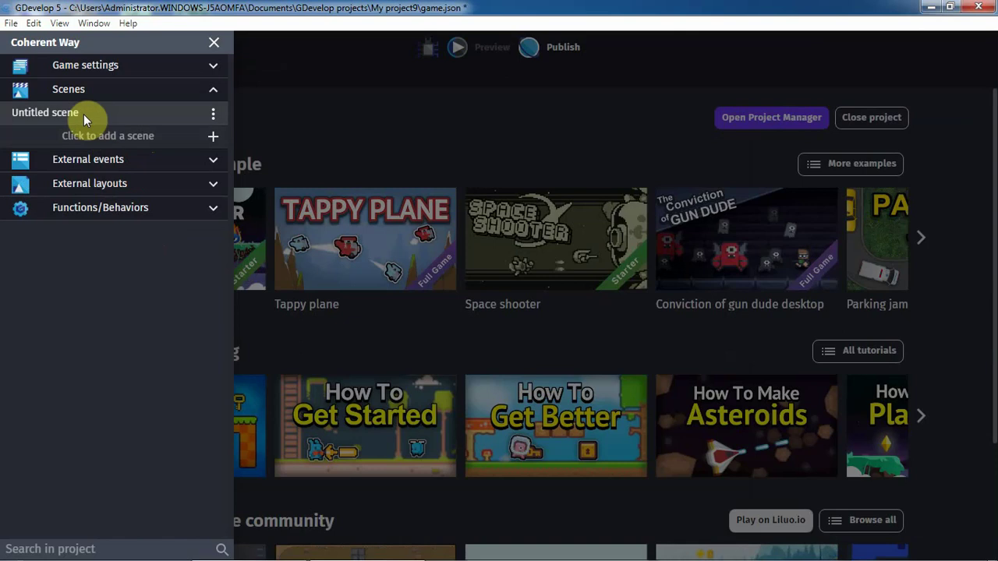
{"action": "left_click", "coordinate": [212, 118]}
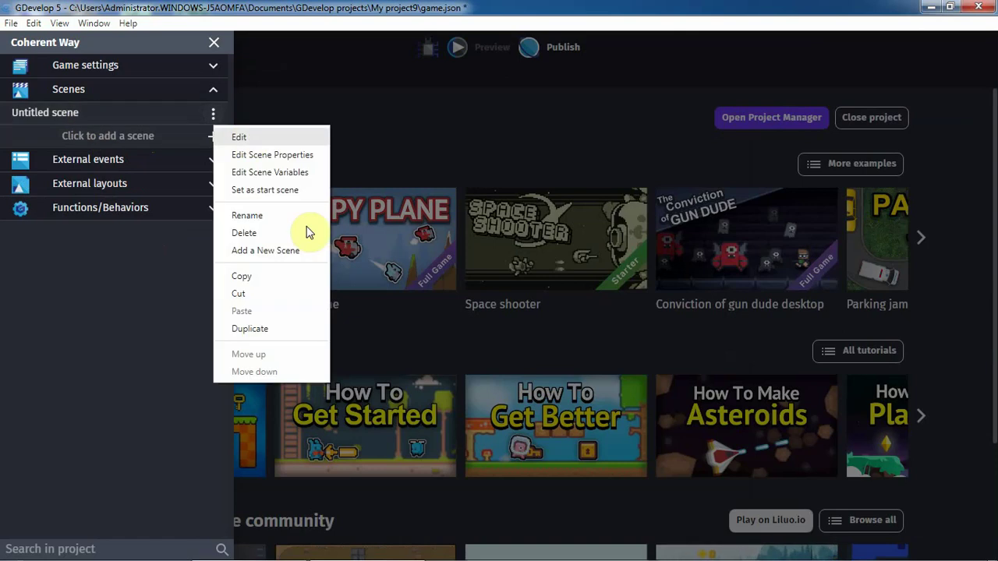
{"action": "left_click", "coordinate": [245, 215]}
{"action": "left_click_drag", "start_coordinate": [90, 113], "coordinate": [21, 122]}
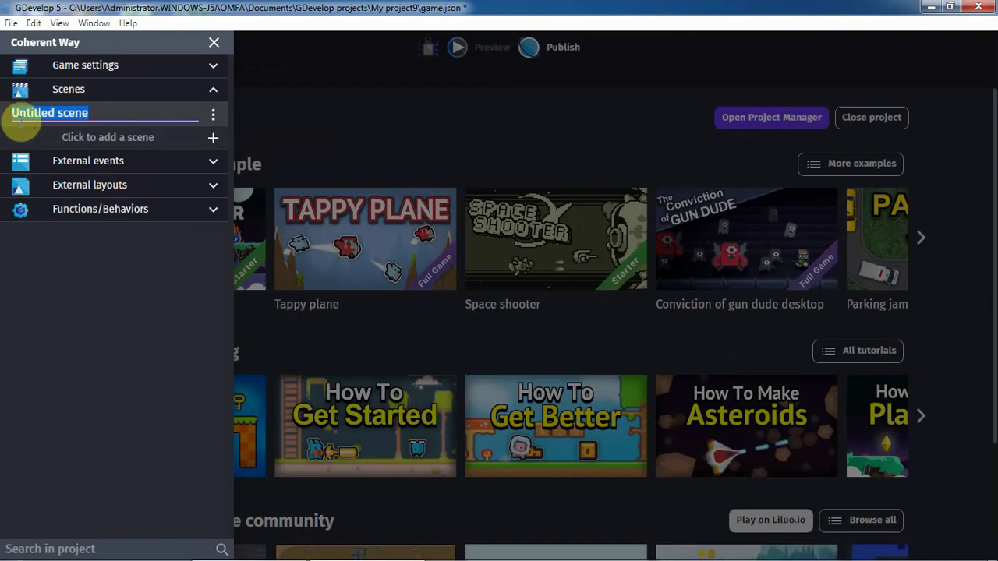
{"action": "type", "text": "red"}
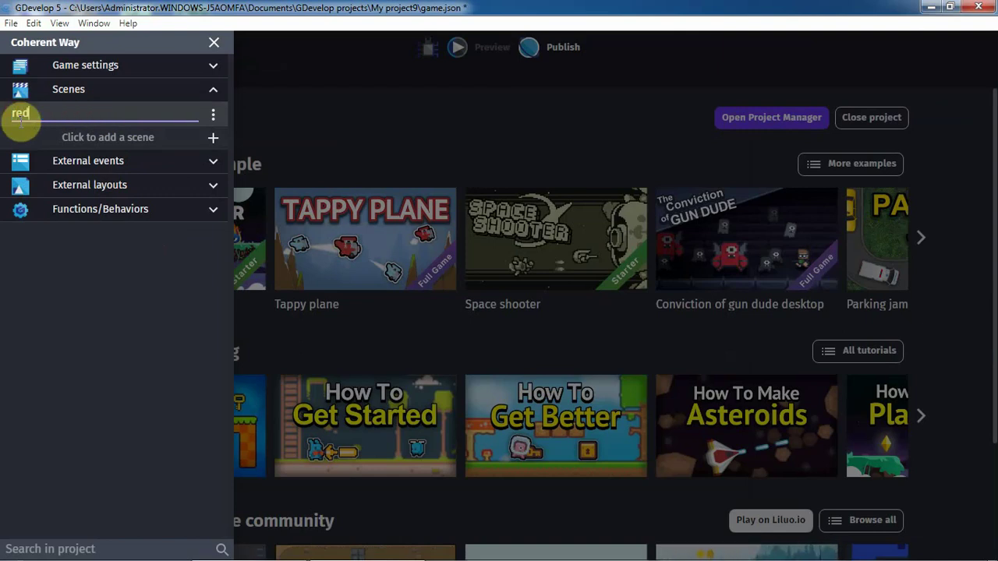
{"action": "type", "text": "b"}
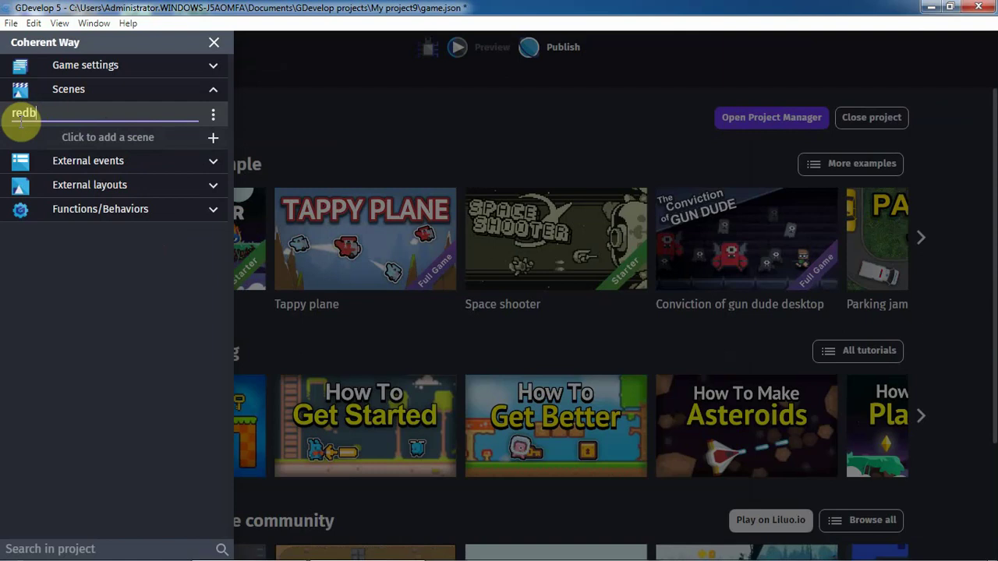
{"action": "type", "text": "ox"}
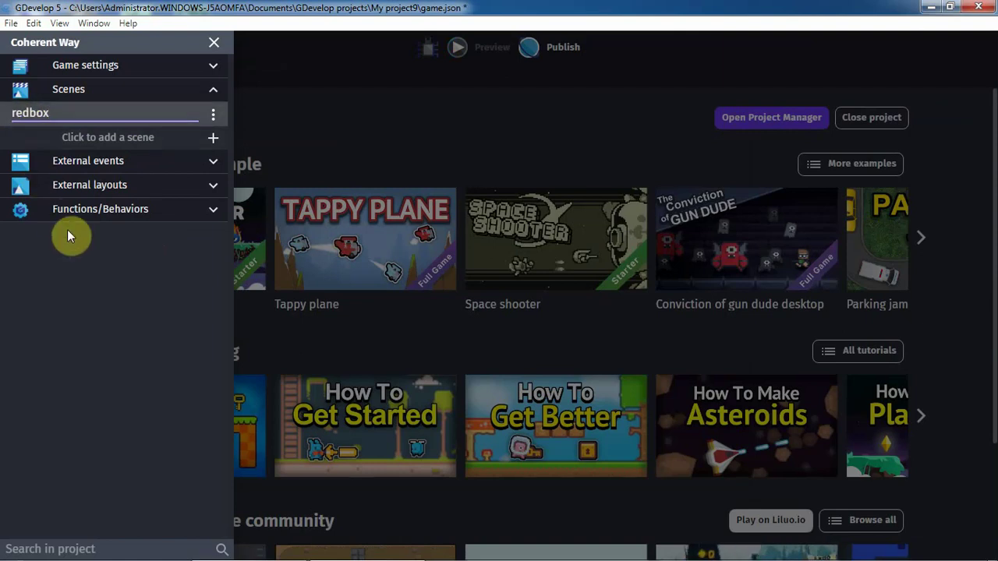
{"action": "left_click", "coordinate": [93, 347]}
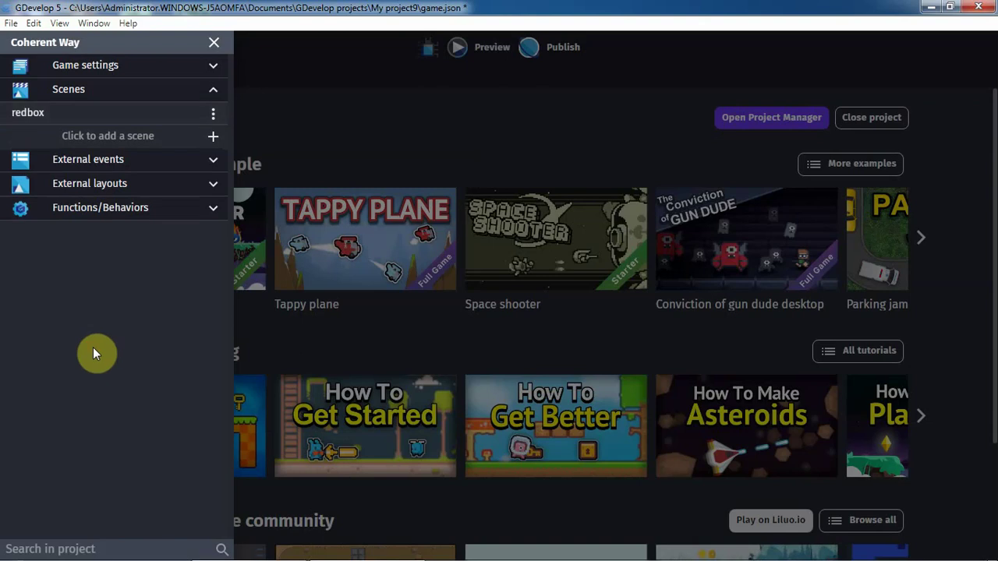
- Open the redbox scene and add a new Sprite object from scratch
{"action": "left_click", "coordinate": [76, 114]}
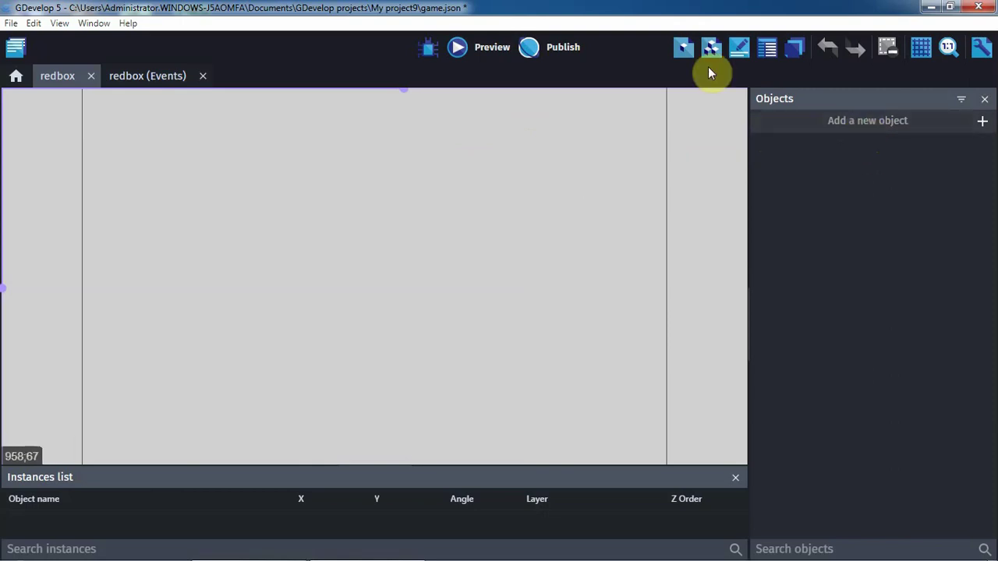
{"action": "left_click", "coordinate": [863, 123]}
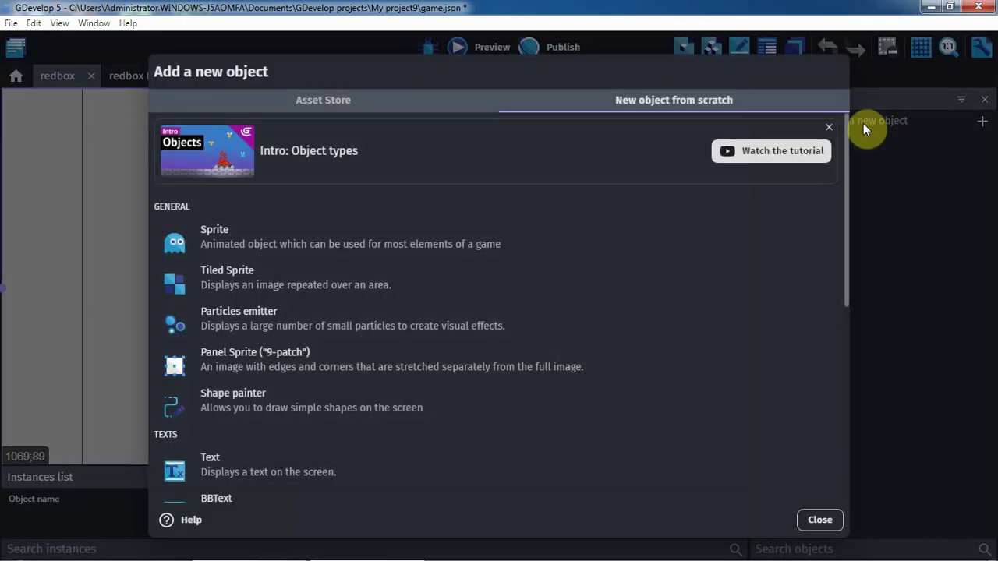
{"action": "left_click", "coordinate": [218, 238]}
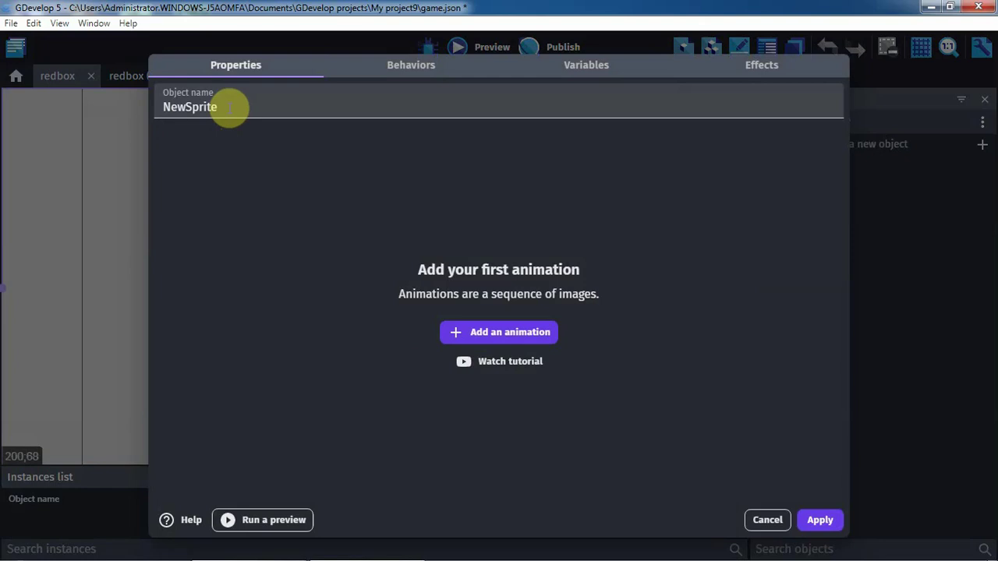
- Name the sprite object fall and add an animation to it for editing in Piskel
{"action": "left_click_drag", "start_coordinate": [229, 107], "coordinate": [160, 102]}
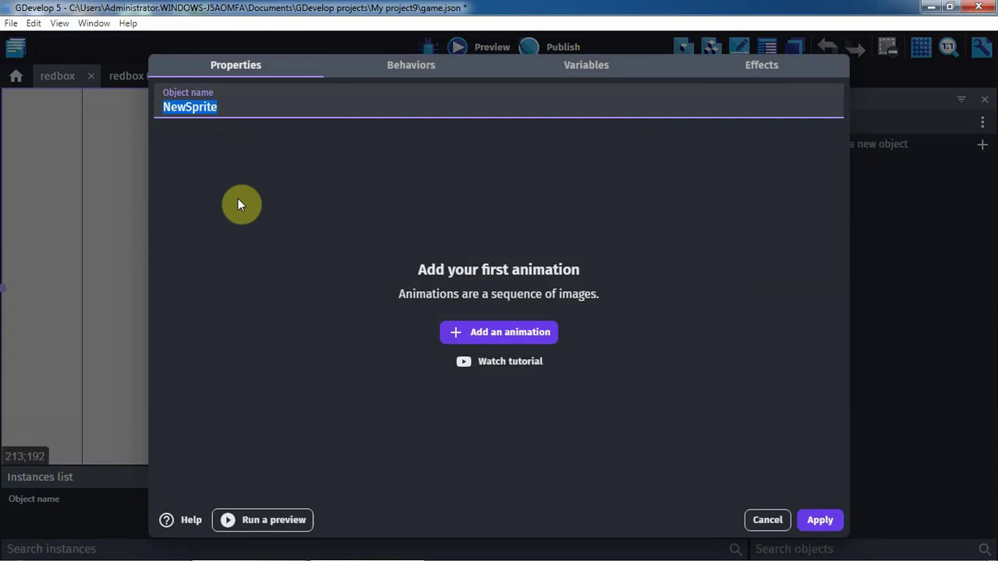
{"action": "type", "text": "fall"}
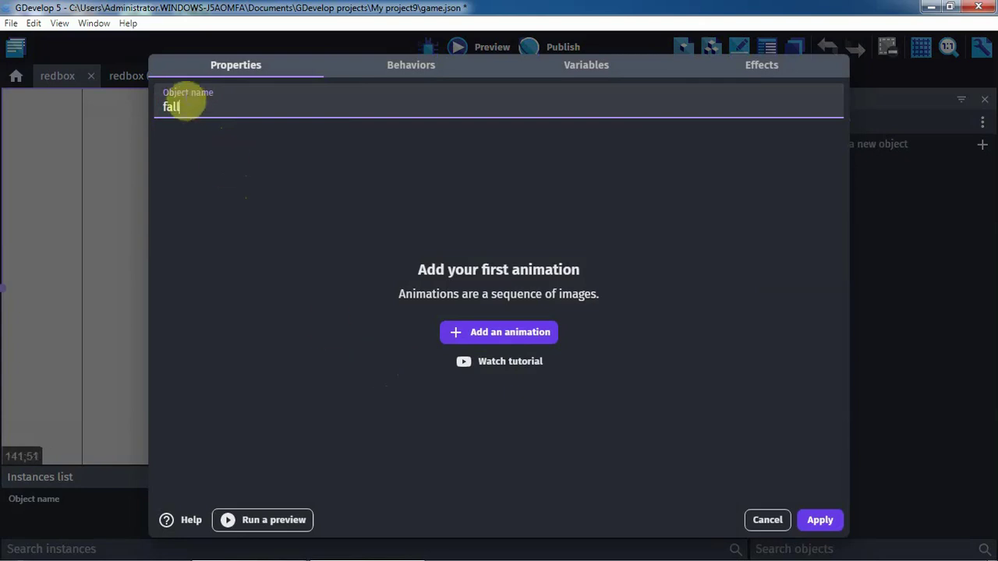
{"action": "left_click", "coordinate": [505, 335]}
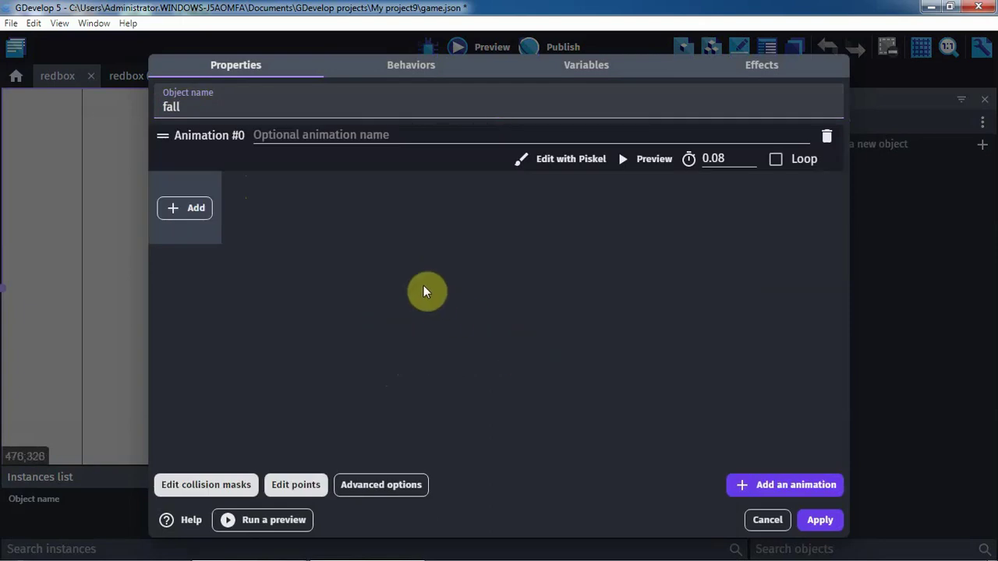
{"action": "left_click", "coordinate": [569, 159]}
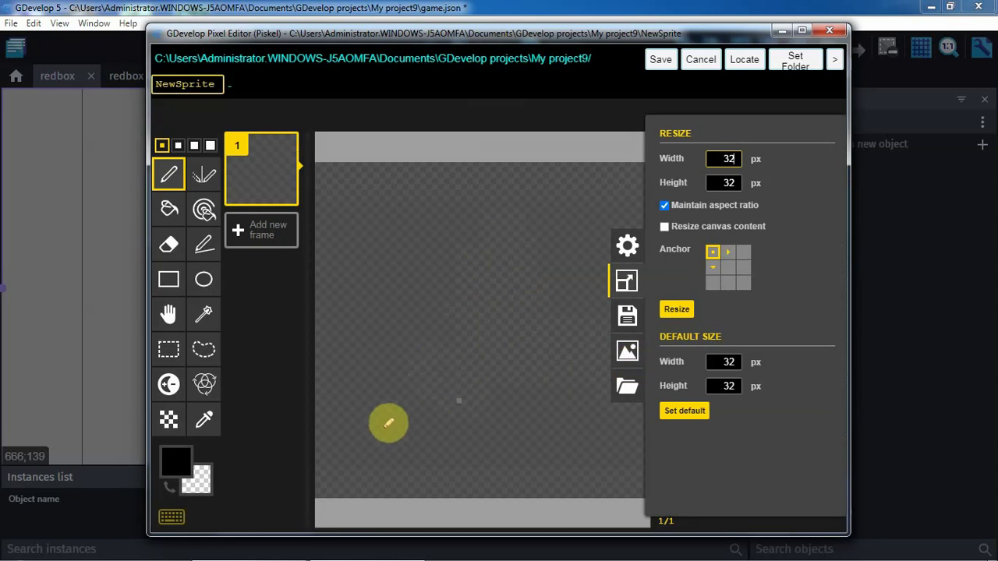
- Fill the sprite's first frame with light blue #9edcf5 using the paint bucket and save the image to the animation
{"action": "left_click", "coordinate": [174, 471]}
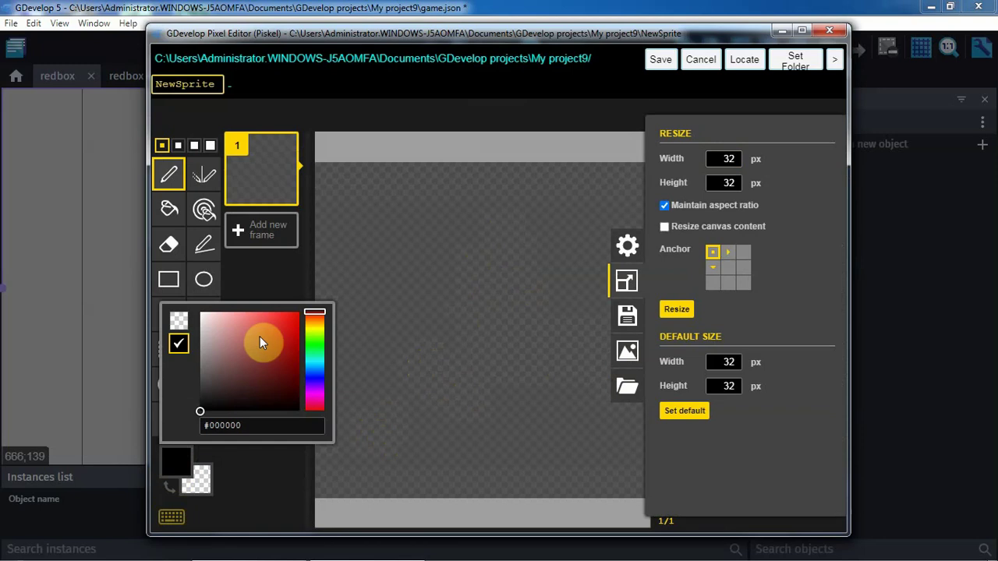
{"action": "left_click", "coordinate": [314, 365]}
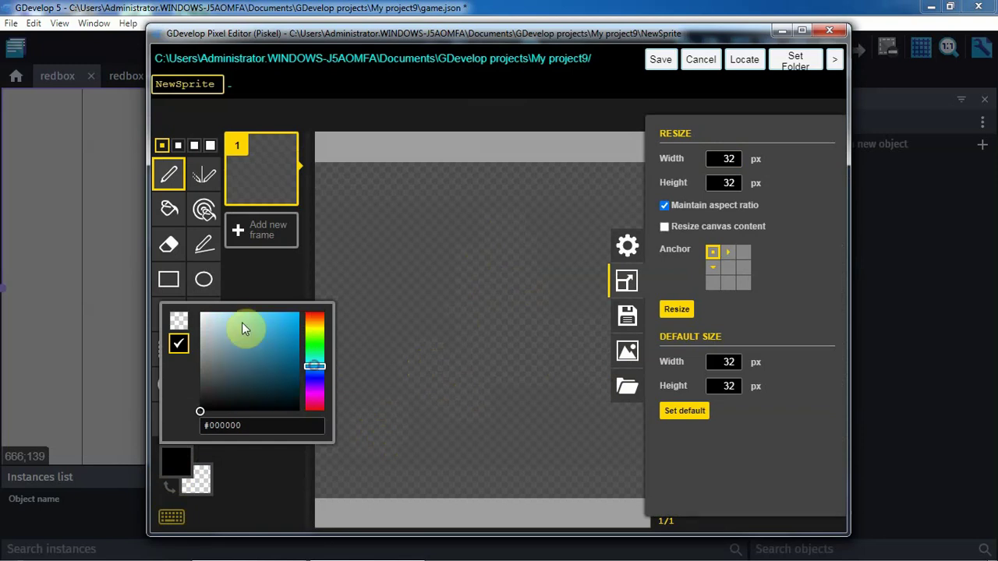
{"action": "left_click", "coordinate": [235, 316]}
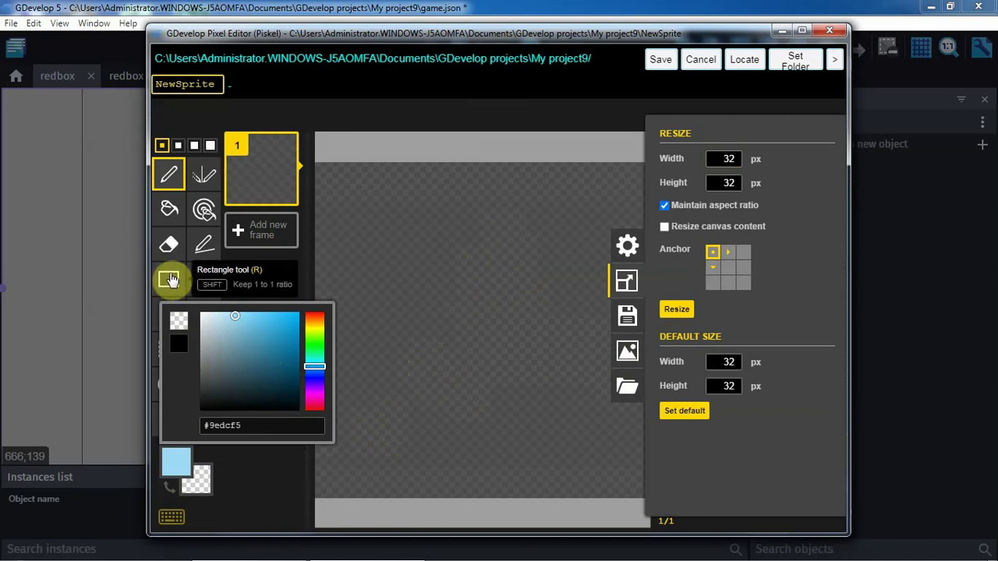
{"action": "left_click", "coordinate": [169, 211]}
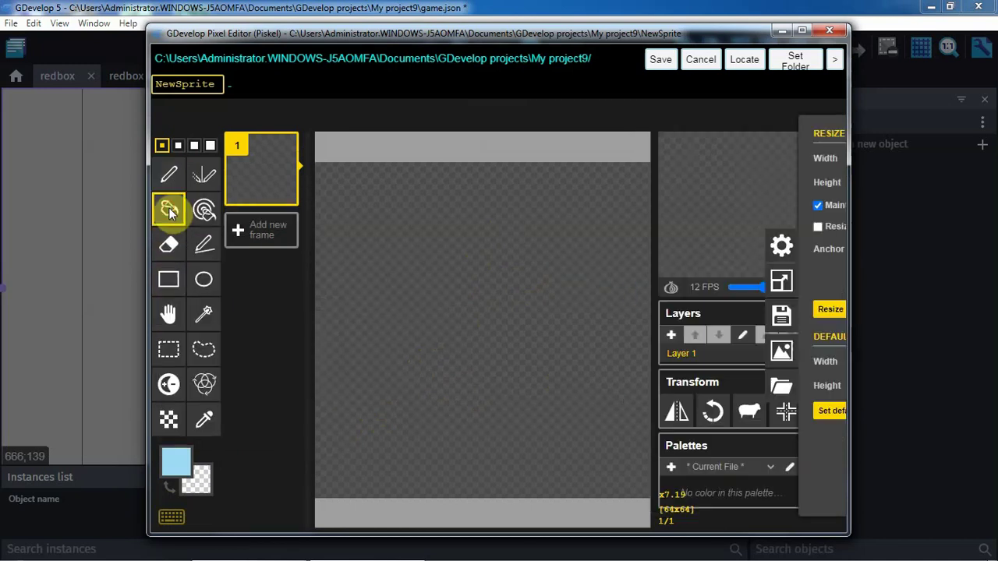
{"action": "left_click", "coordinate": [439, 304]}
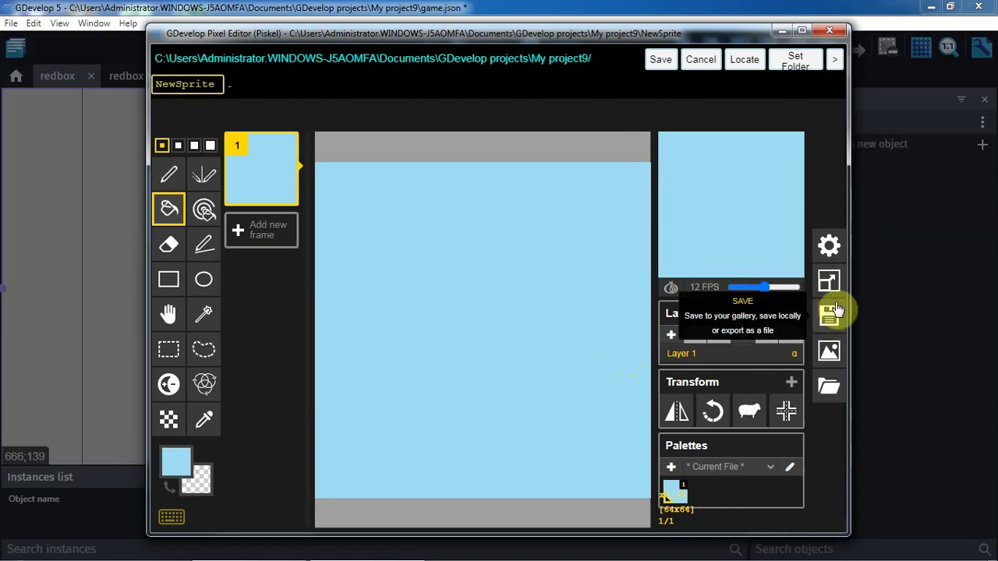
{"action": "left_click", "coordinate": [828, 280]}
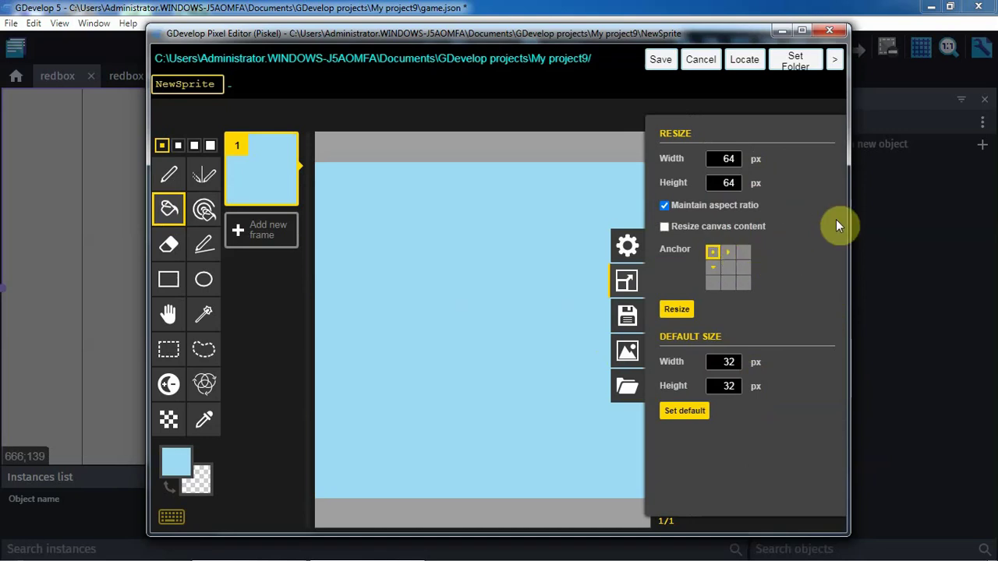
{"action": "left_click", "coordinate": [661, 61]}
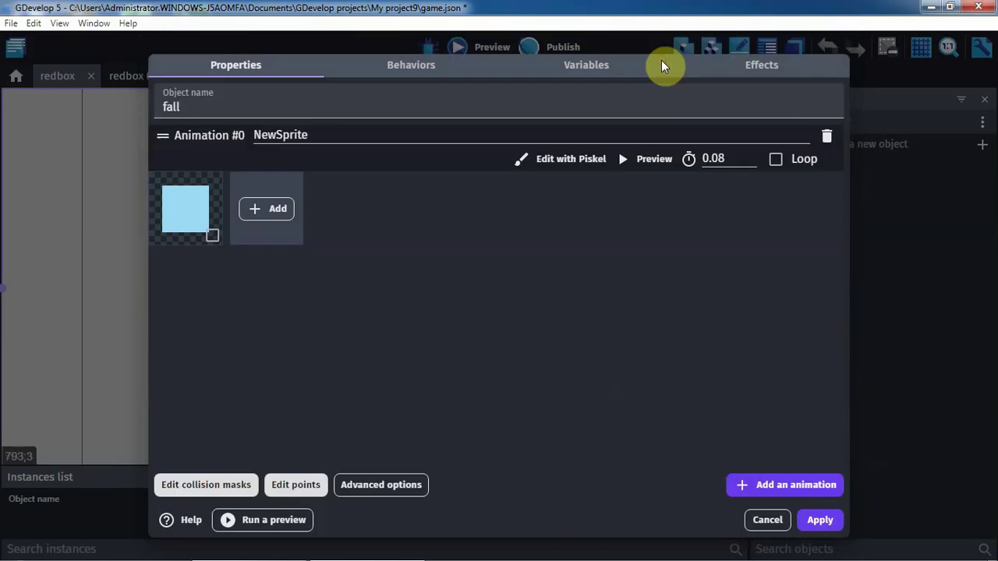
- Apply the fall object's settings and place an instance of it in the scene at about X 398, Y 188
{"action": "left_click", "coordinate": [820, 521]}
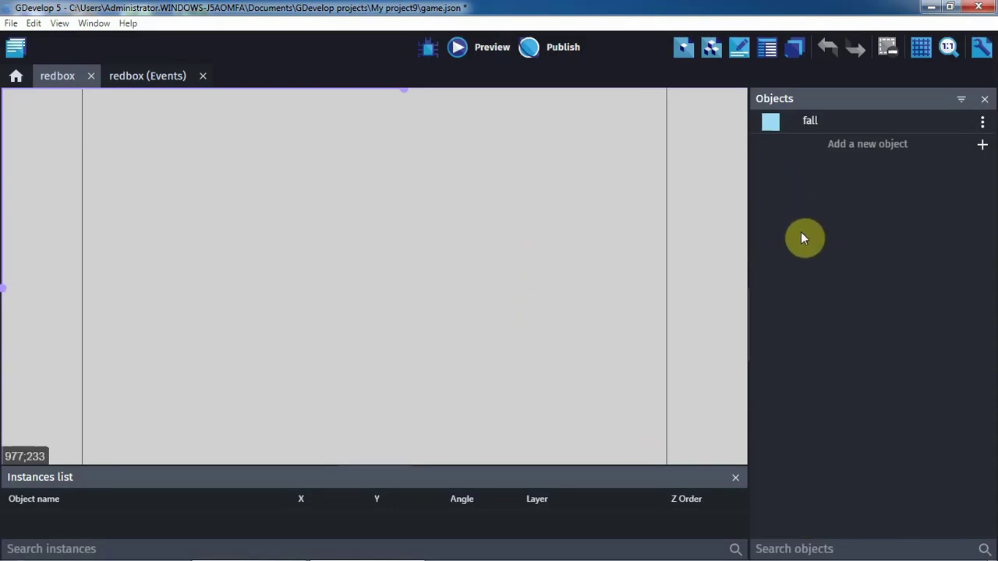
{"action": "left_click_drag", "start_coordinate": [772, 118], "coordinate": [372, 196]}
{"action": "left_click", "coordinate": [381, 218]}
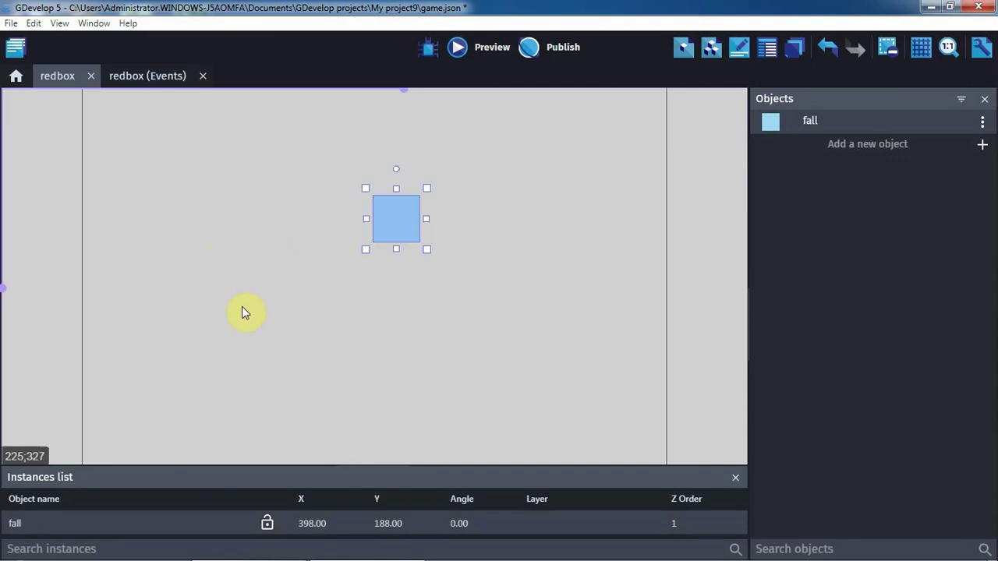
{"action": "left_click", "coordinate": [12, 58]}
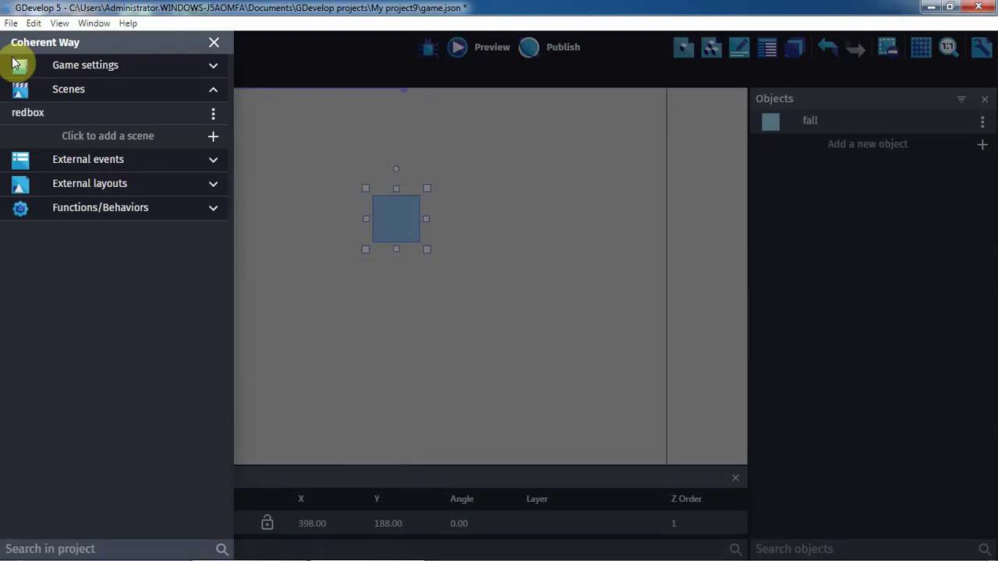
{"action": "left_click", "coordinate": [213, 44]}
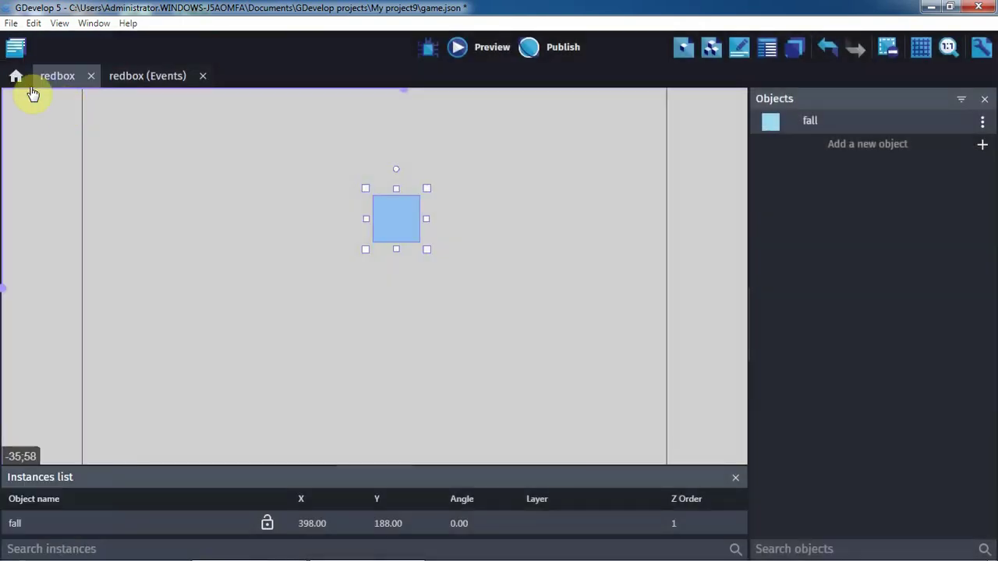
{"action": "left_click", "coordinate": [16, 78]}
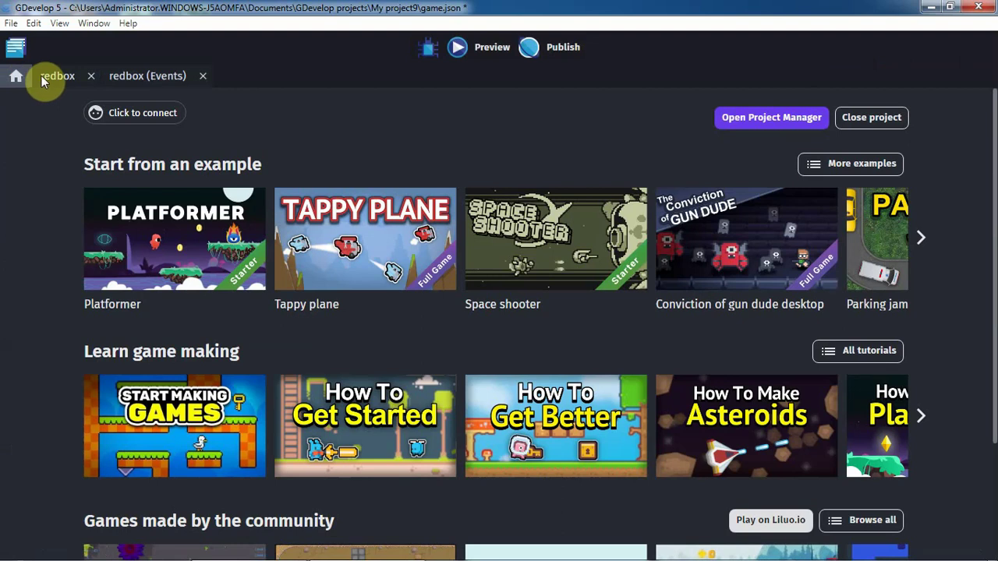
{"action": "left_click", "coordinate": [47, 81]}
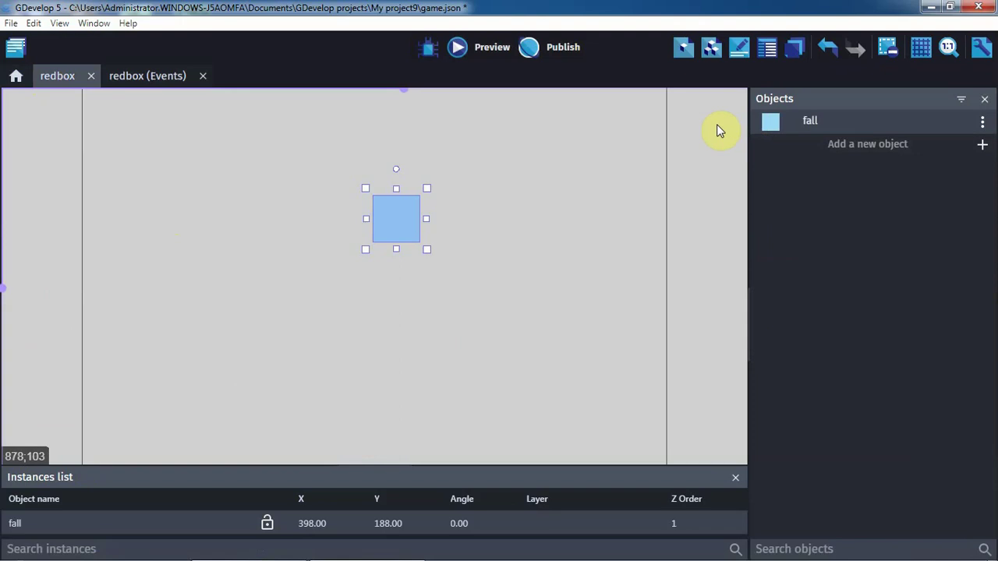
- Show the fall instance's properties and resize it into a tall rectangle of about 324 by 499 at X 231, Y 46
{"action": "left_click", "coordinate": [741, 50]}
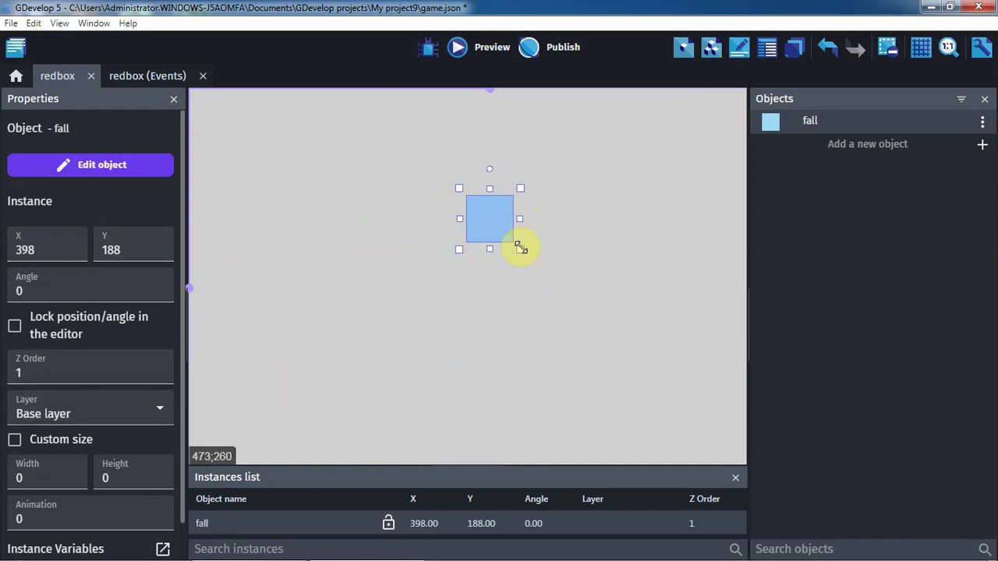
{"action": "left_click_drag", "start_coordinate": [520, 249], "coordinate": [498, 229]}
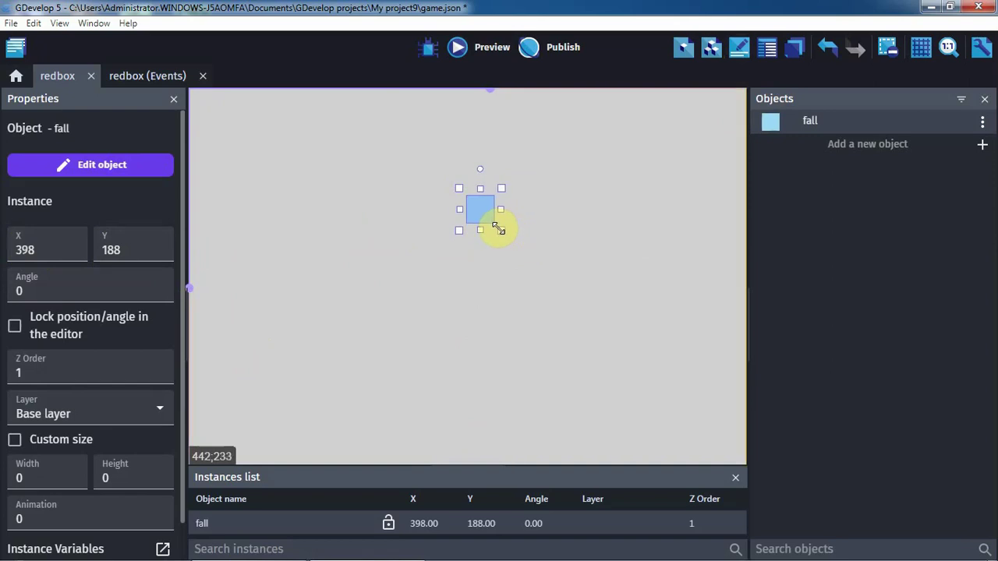
{"action": "left_click_drag", "start_coordinate": [498, 227], "coordinate": [499, 229]}
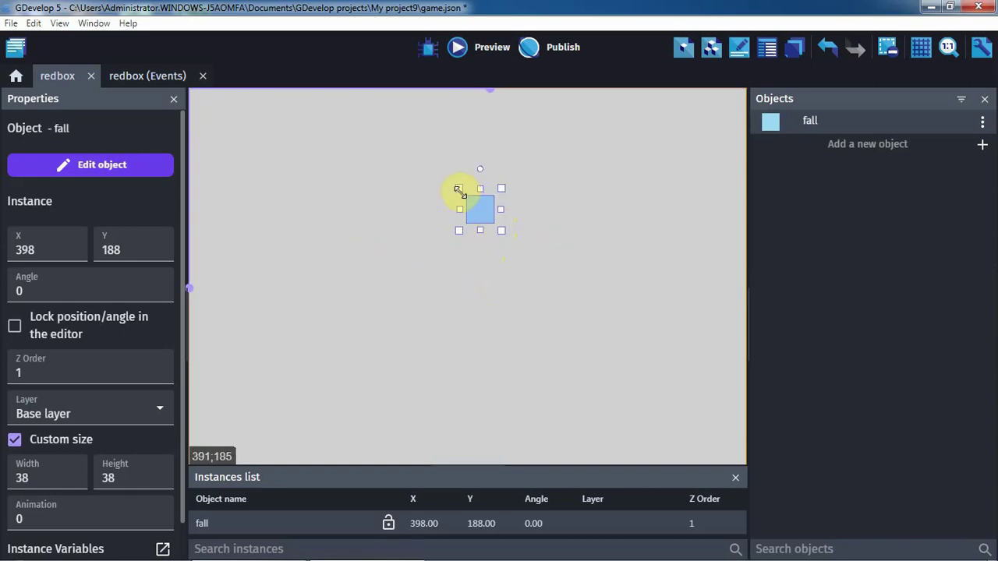
{"action": "left_click_drag", "start_coordinate": [458, 189], "coordinate": [336, 86]}
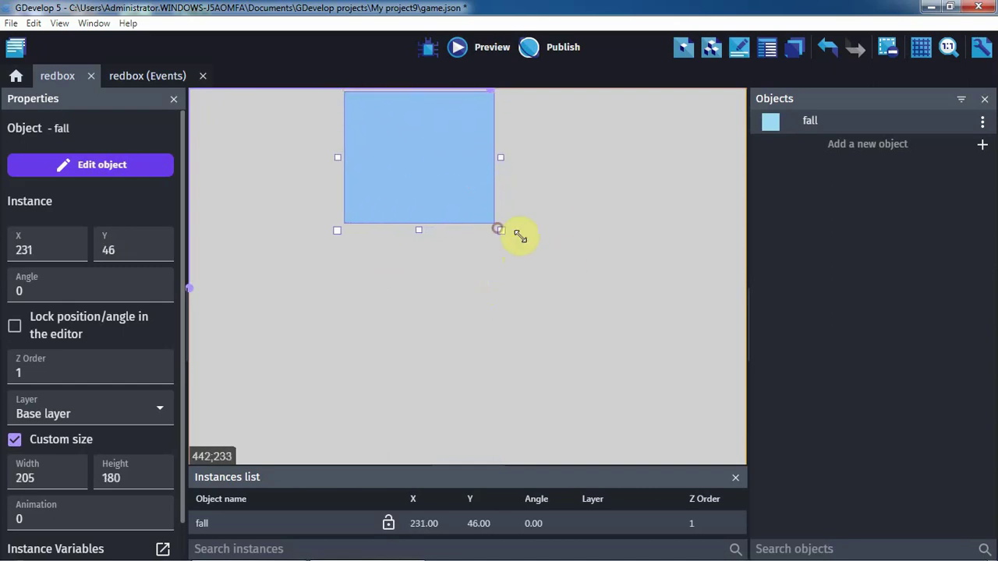
{"action": "left_click_drag", "start_coordinate": [501, 230], "coordinate": [586, 460]}
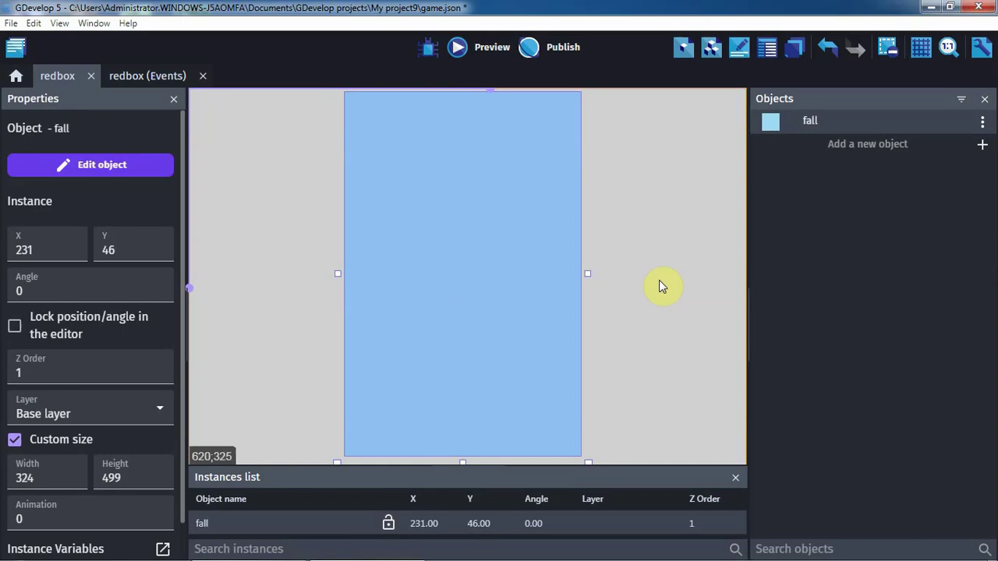
- Set the game resolution to 1290 wide and 1080 high in the project properties and return to the scene
{"action": "left_click", "coordinate": [16, 52]}
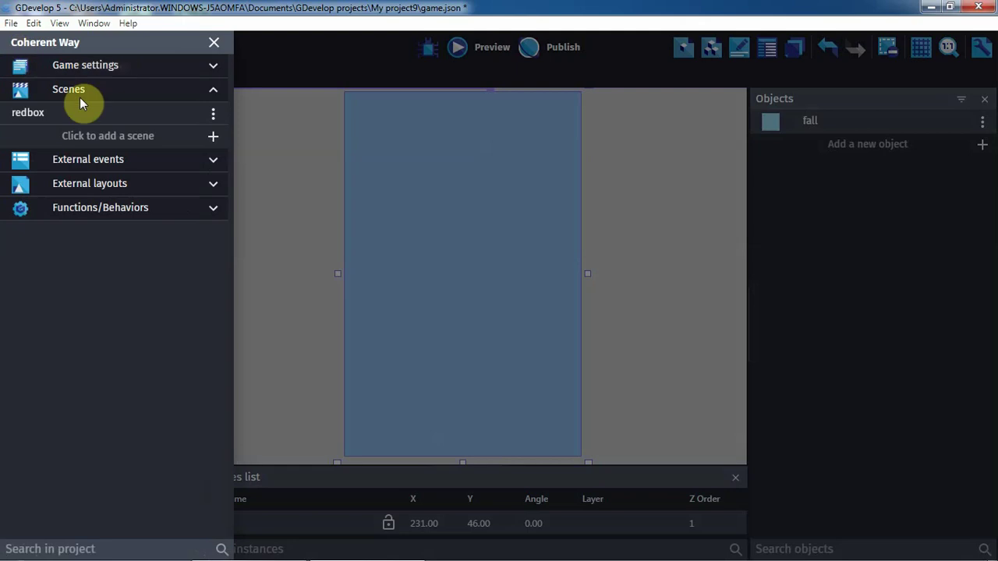
{"action": "left_click", "coordinate": [130, 70]}
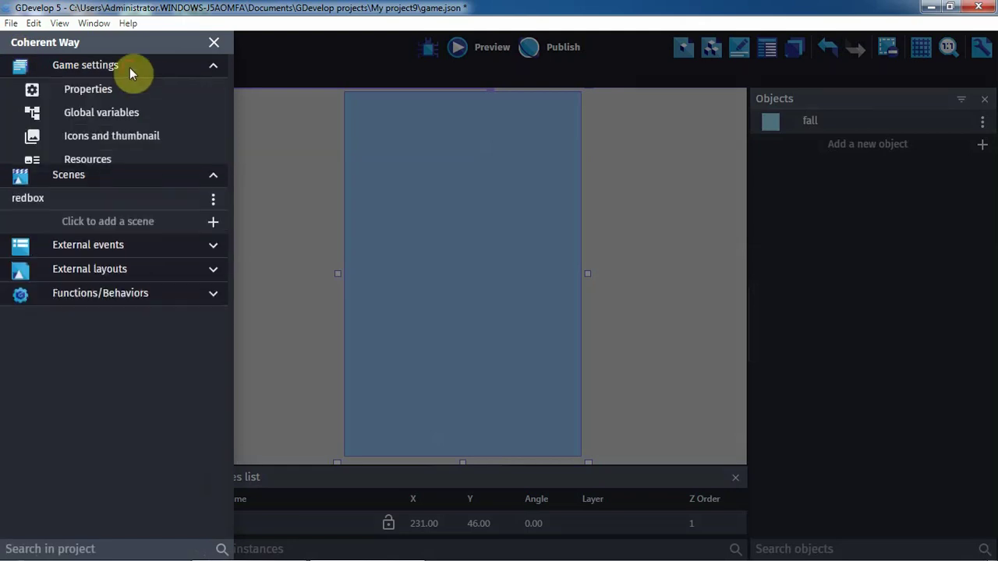
{"action": "left_click", "coordinate": [88, 90]}
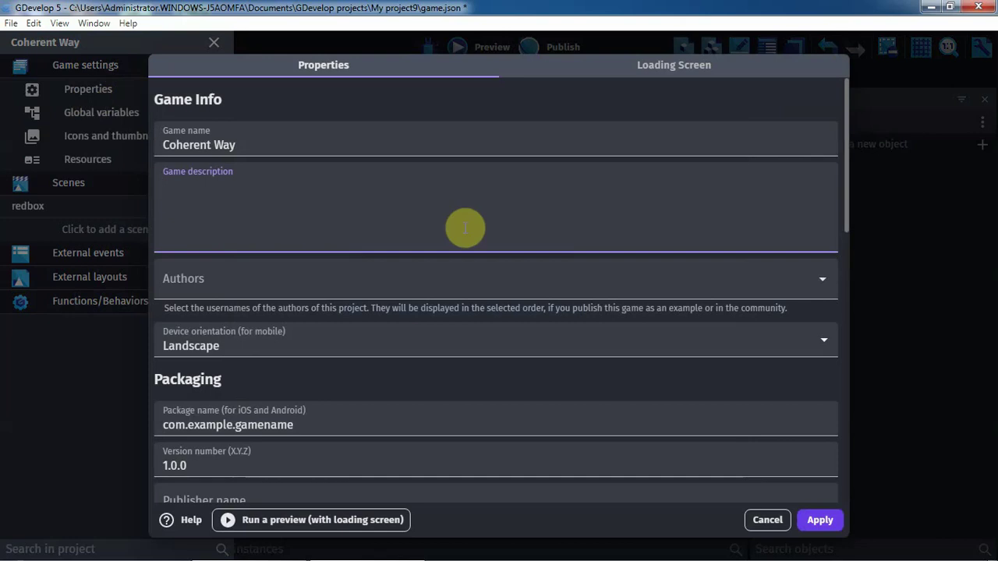
{"action": "scroll", "coordinate": [421, 300], "scroll_direction": "down", "scroll_amount": 5}
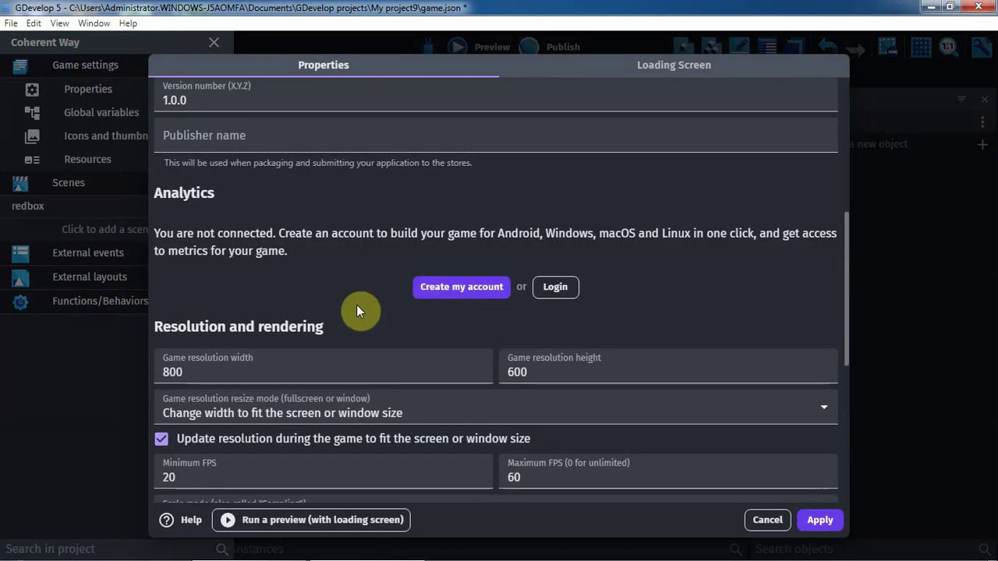
{"action": "scroll", "coordinate": [358, 309], "scroll_direction": "down", "scroll_amount": 2}
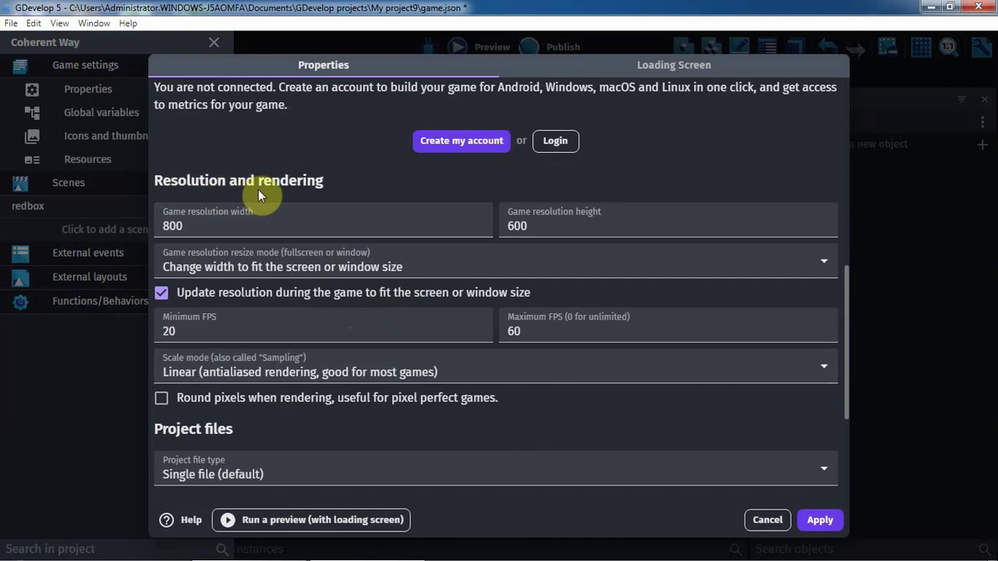
{"action": "left_click", "coordinate": [196, 225]}
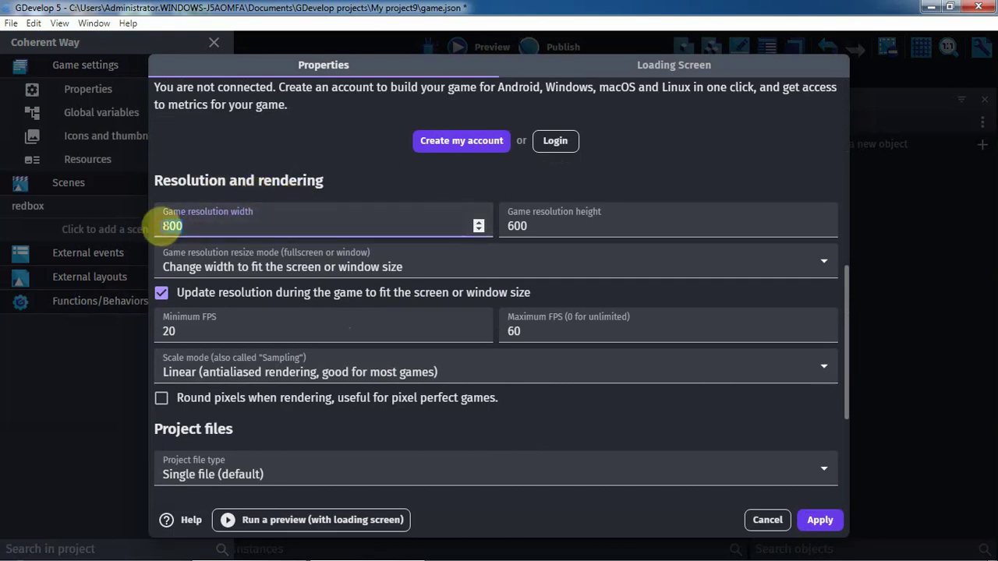
{"action": "type", "text": "1290"}
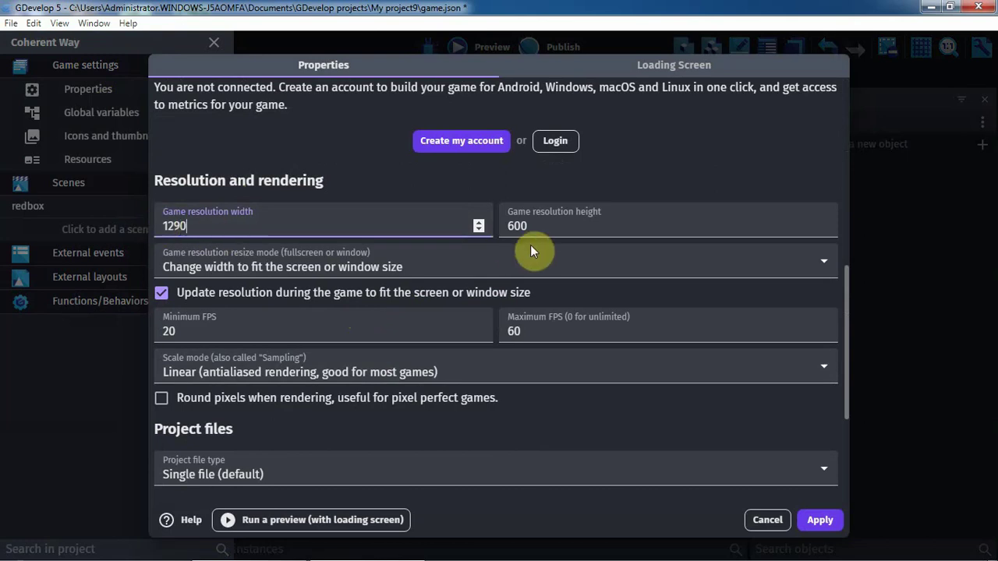
{"action": "double_click", "coordinate": [503, 226]}
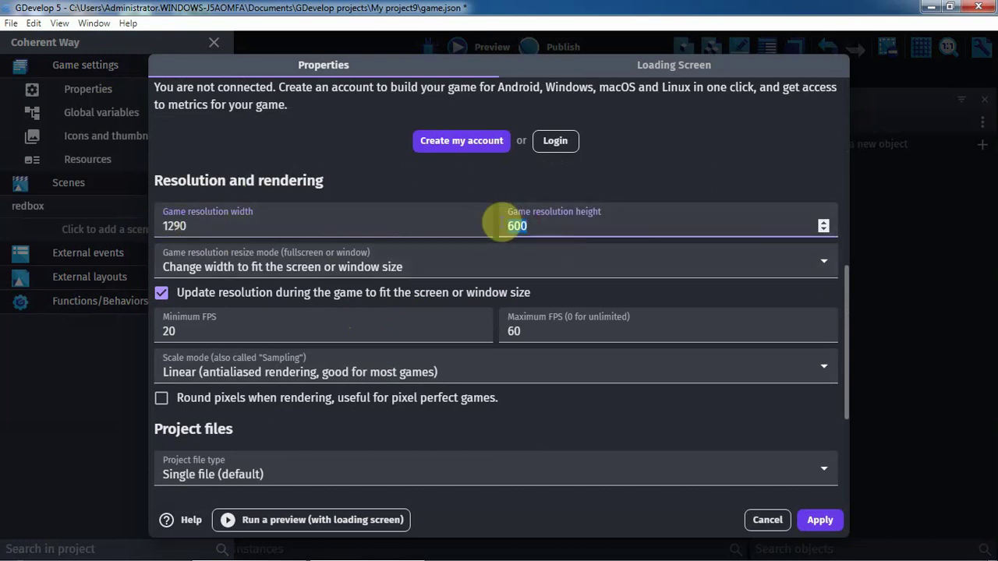
{"action": "type", "text": "1080"}
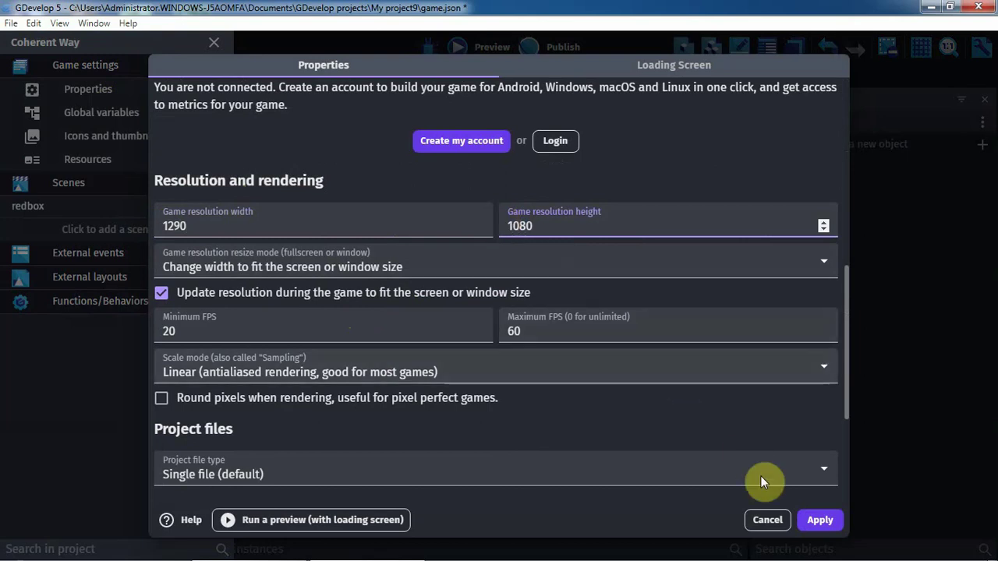
{"action": "left_click", "coordinate": [817, 522]}
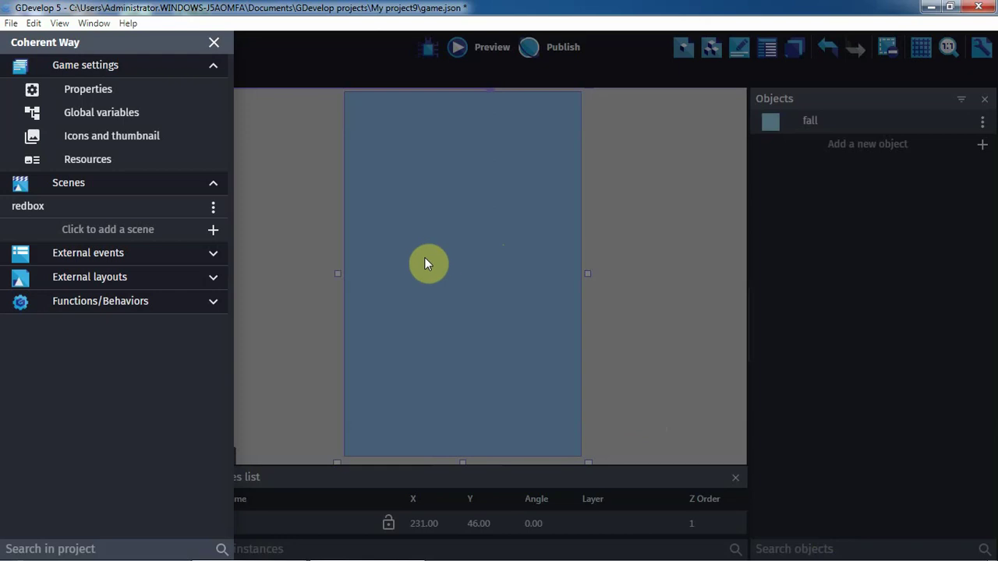
{"action": "left_click", "coordinate": [392, 276]}
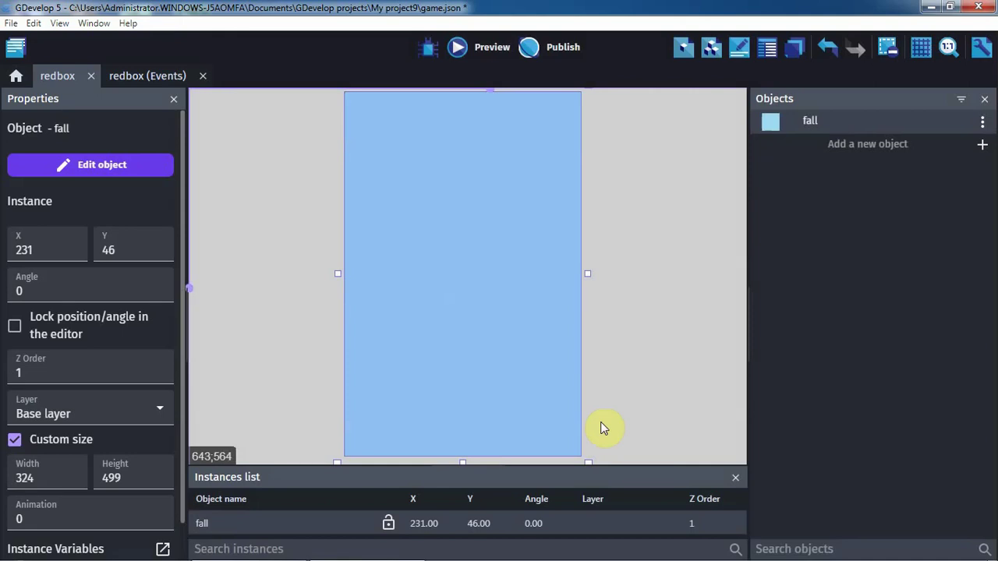
- Move the fall instance to about X 376, Y 3 and enlarge it to about 537 by 1069, filling the game frame's height
{"action": "scroll", "coordinate": [510, 364], "scroll_direction": "down", "scroll_amount": 1}
{"action": "scroll", "coordinate": [510, 364], "scroll_direction": "down", "scroll_amount": 4}
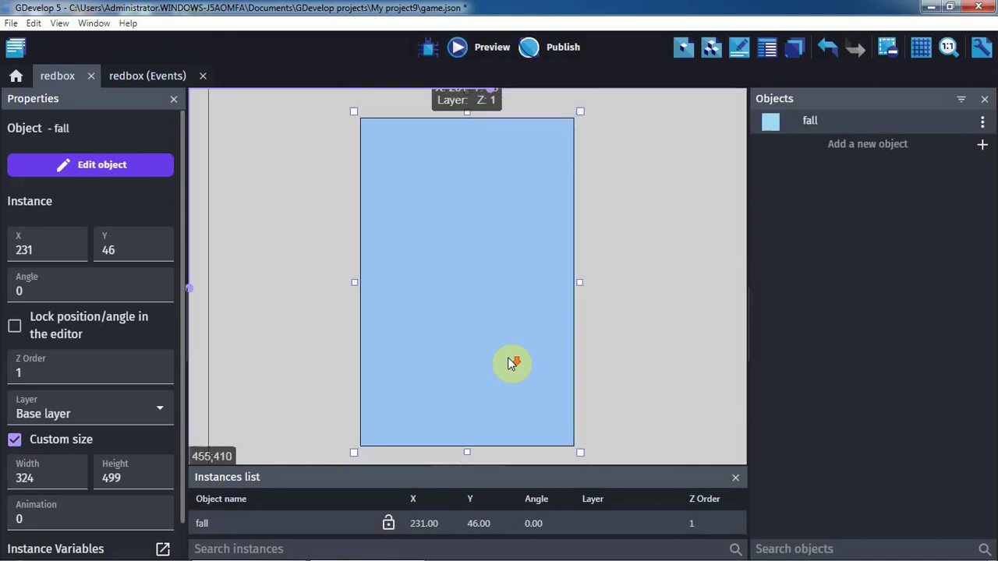
{"action": "scroll", "coordinate": [510, 364], "scroll_direction": "down", "scroll_amount": 5}
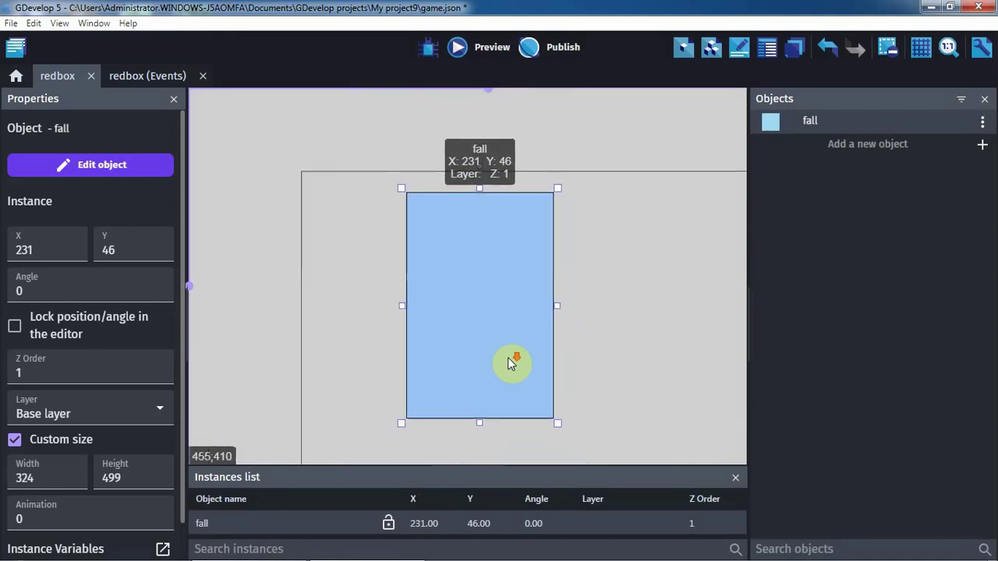
{"action": "scroll", "coordinate": [510, 360], "scroll_direction": "down", "scroll_amount": 1}
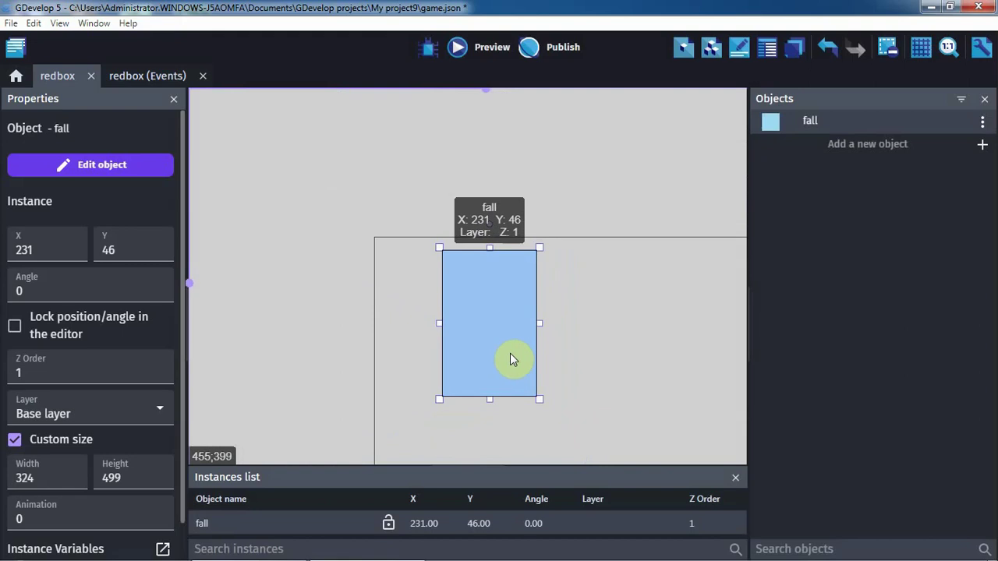
{"action": "left_click", "coordinate": [607, 366]}
{"action": "middle_click_drag", "start_coordinate": [601, 355], "coordinate": [499, 236]}
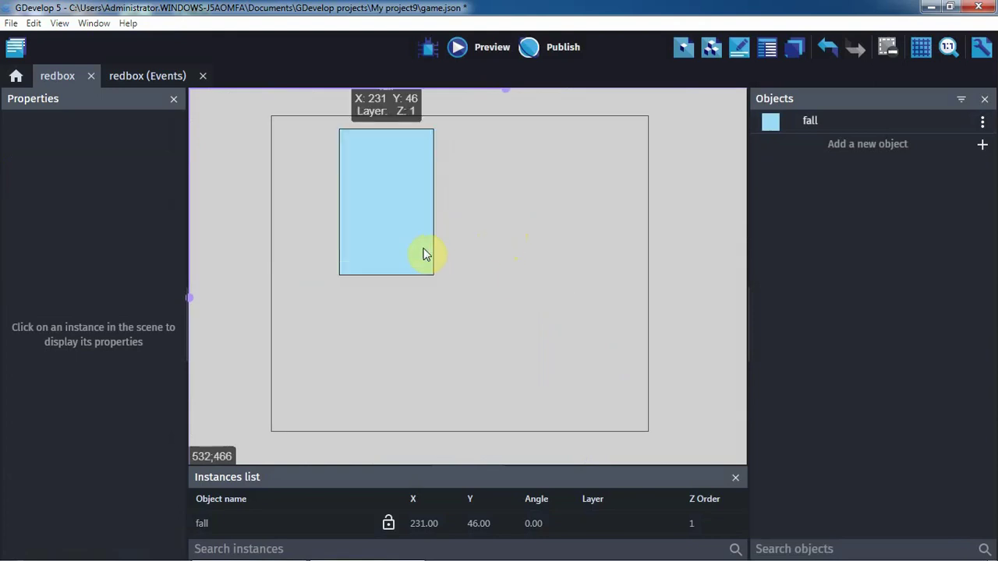
{"action": "left_click", "coordinate": [398, 237]}
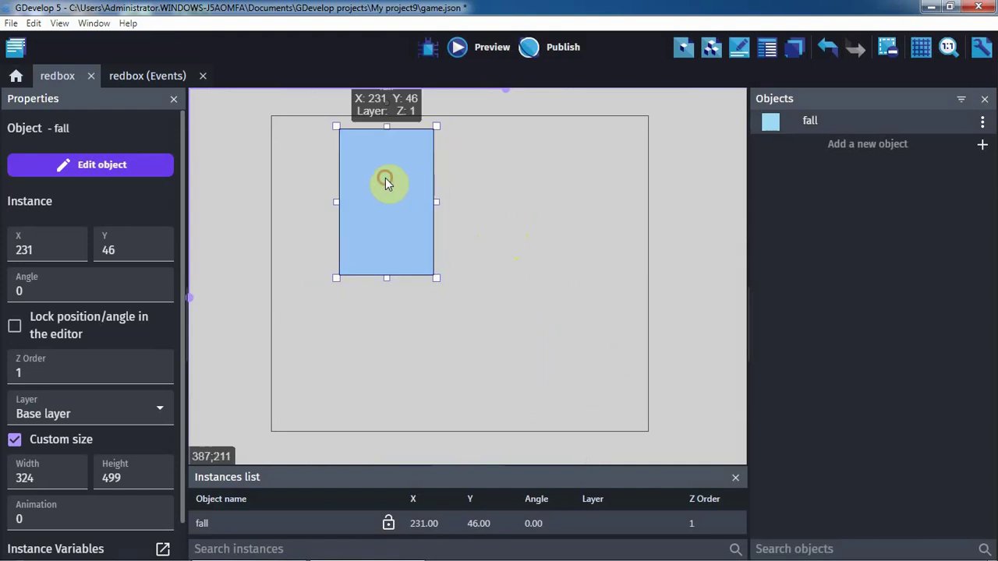
{"action": "left_click_drag", "start_coordinate": [396, 183], "coordinate": [429, 165]}
{"action": "left_click_drag", "start_coordinate": [478, 265], "coordinate": [541, 435]}
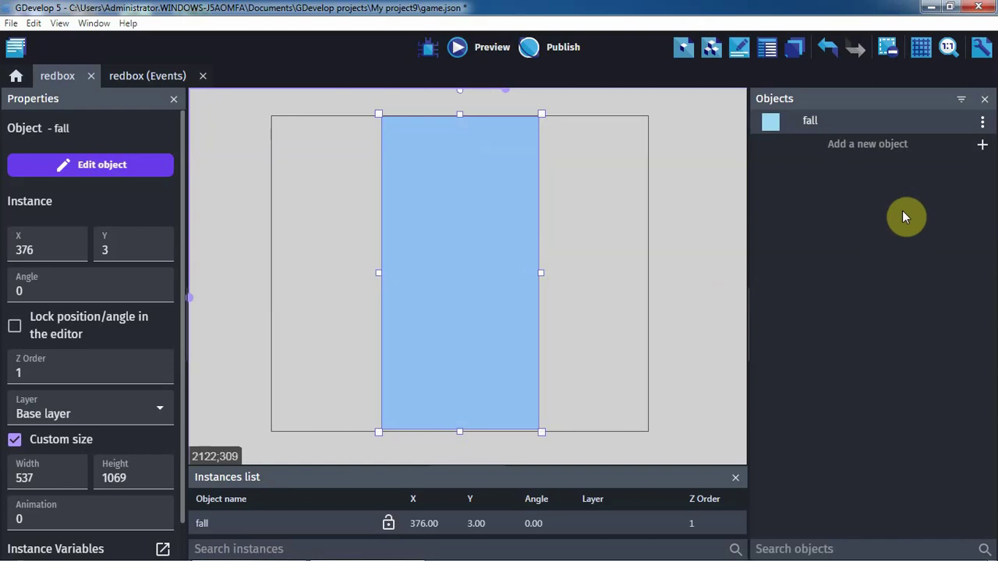
- Add a new Sprite object from scratch and name it boxyellow1
{"action": "left_click", "coordinate": [869, 146]}
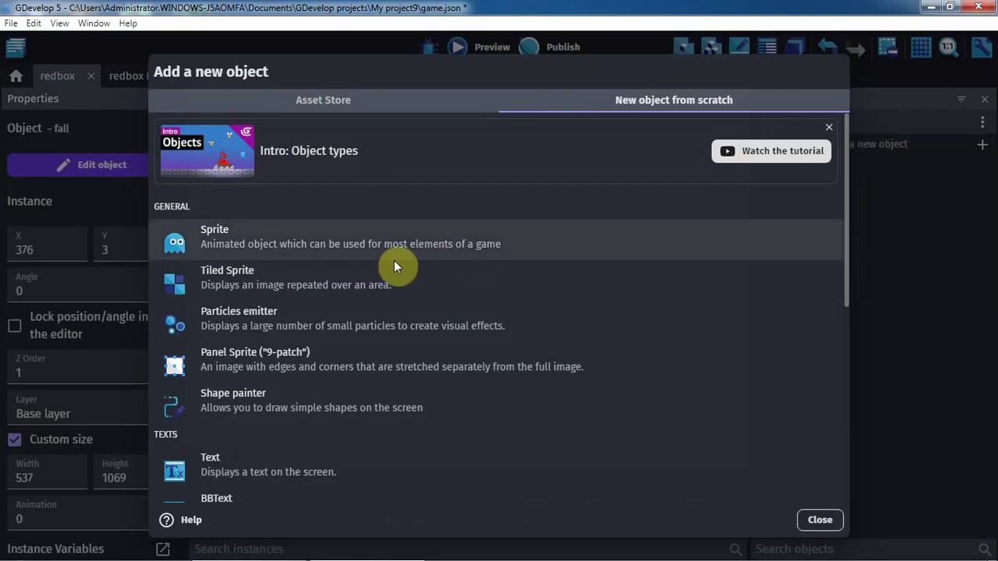
{"action": "left_click", "coordinate": [226, 245]}
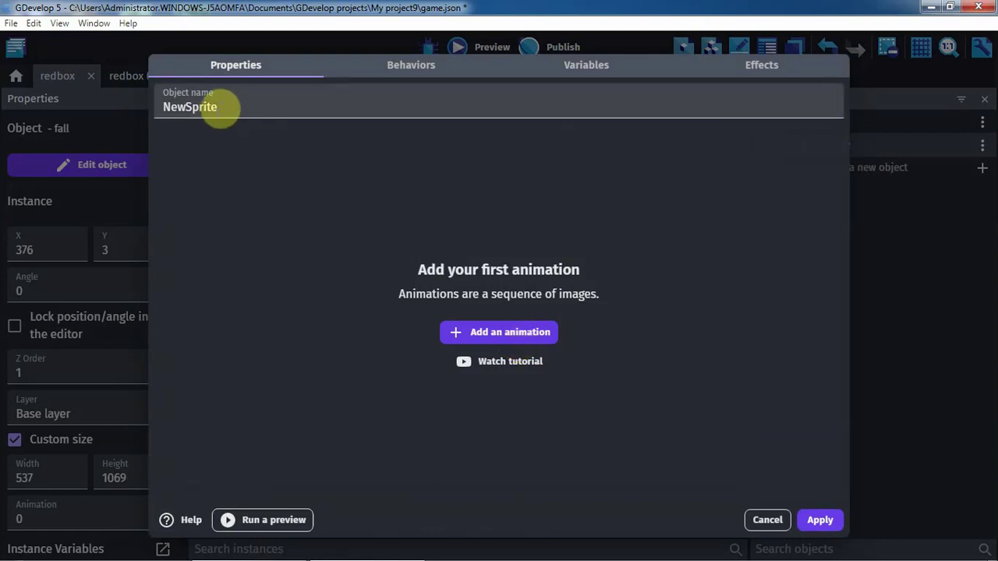
{"action": "left_click_drag", "start_coordinate": [221, 107], "coordinate": [164, 106]}
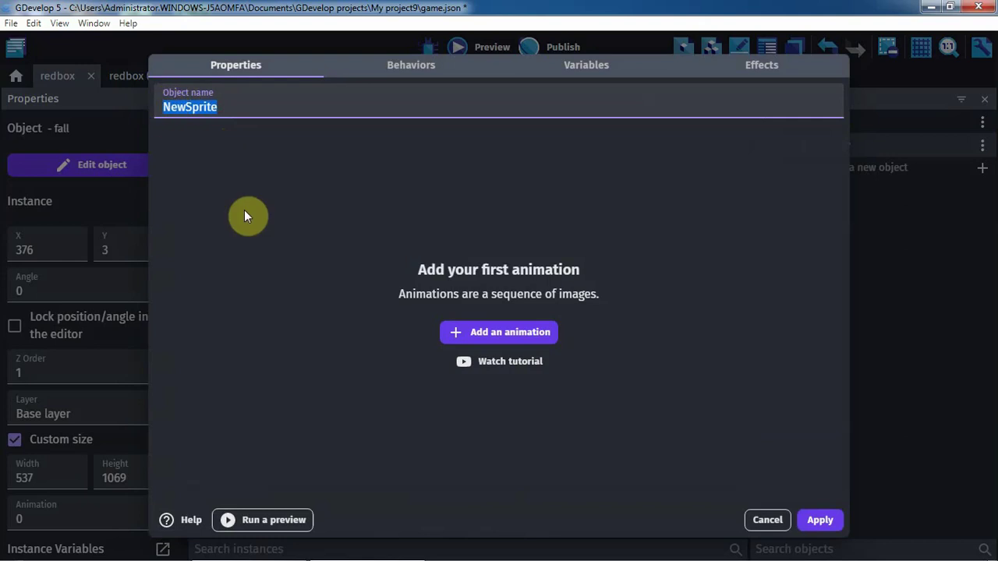
{"action": "type", "text": "bo"}
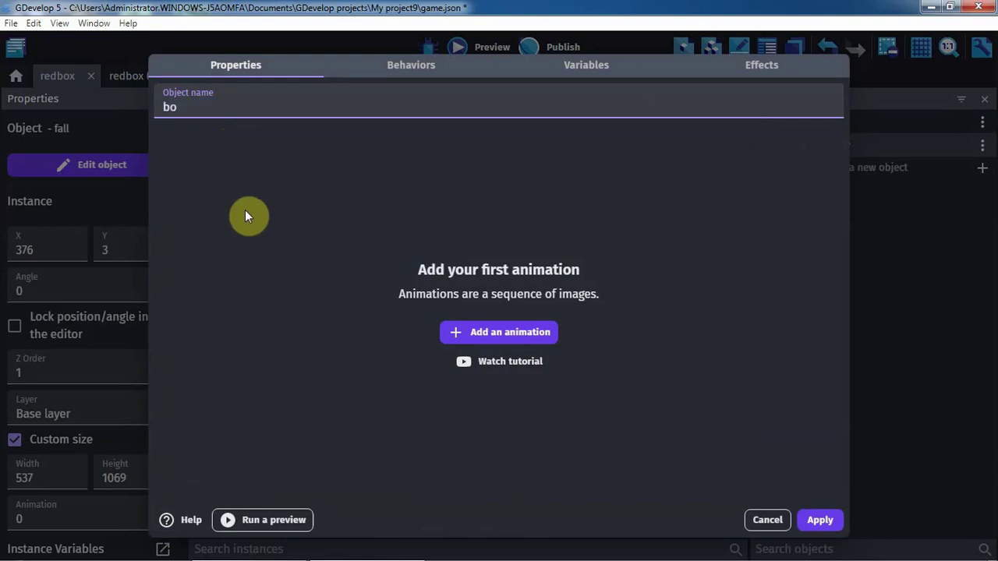
{"action": "type", "text": "xyellow1"}
- Add an animation to boxyellow1 with one Piskel-drawn frame filled with yellow #e2e012, then save and apply it
{"action": "left_click", "coordinate": [495, 332]}
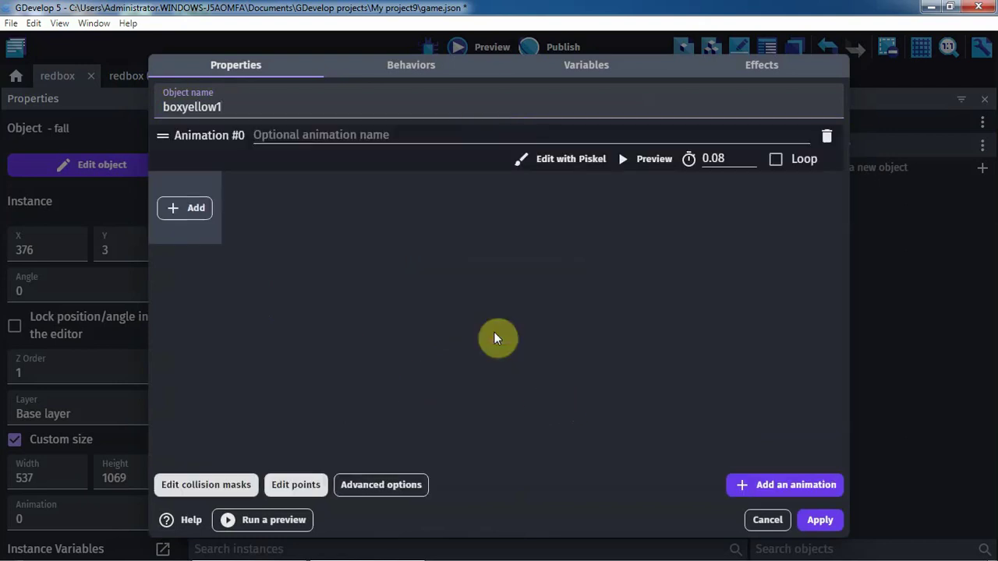
{"action": "left_click", "coordinate": [559, 160]}
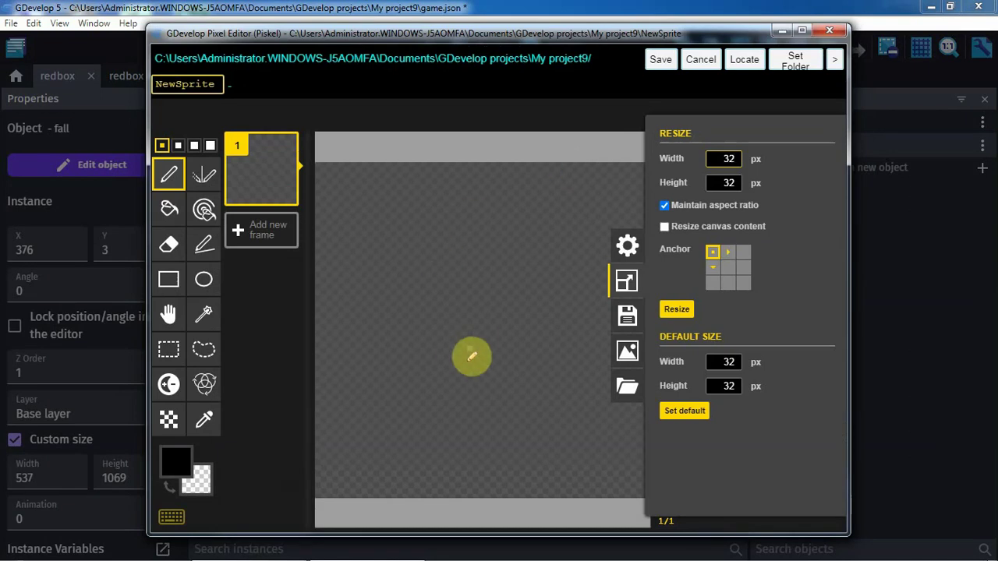
{"action": "left_click", "coordinate": [176, 463]}
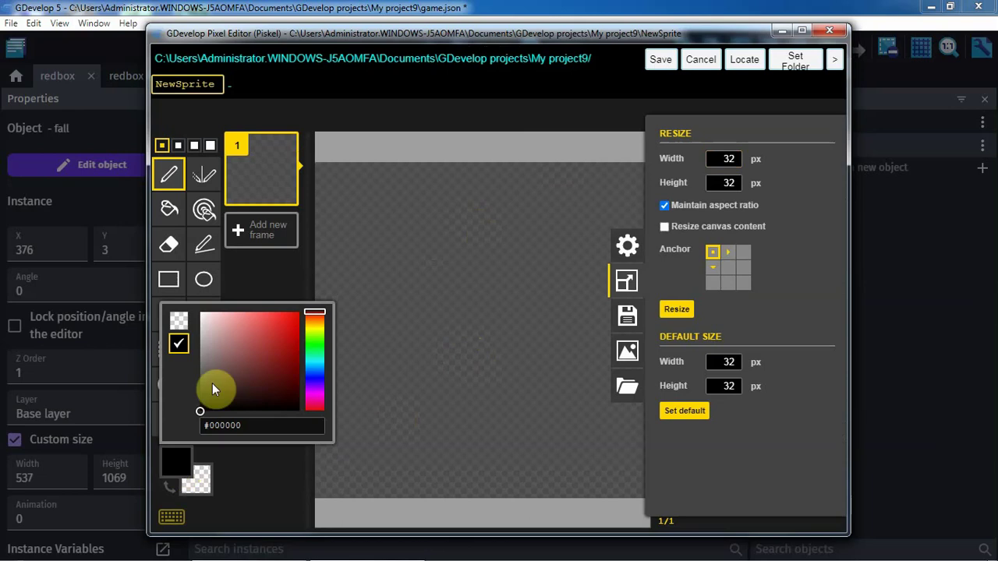
{"action": "left_click", "coordinate": [319, 330]}
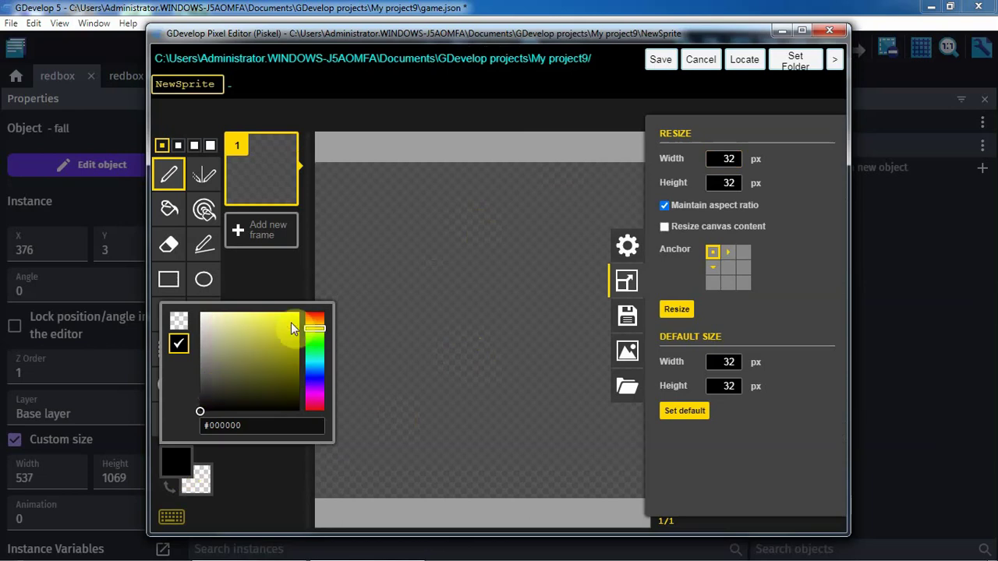
{"action": "left_click", "coordinate": [291, 322]}
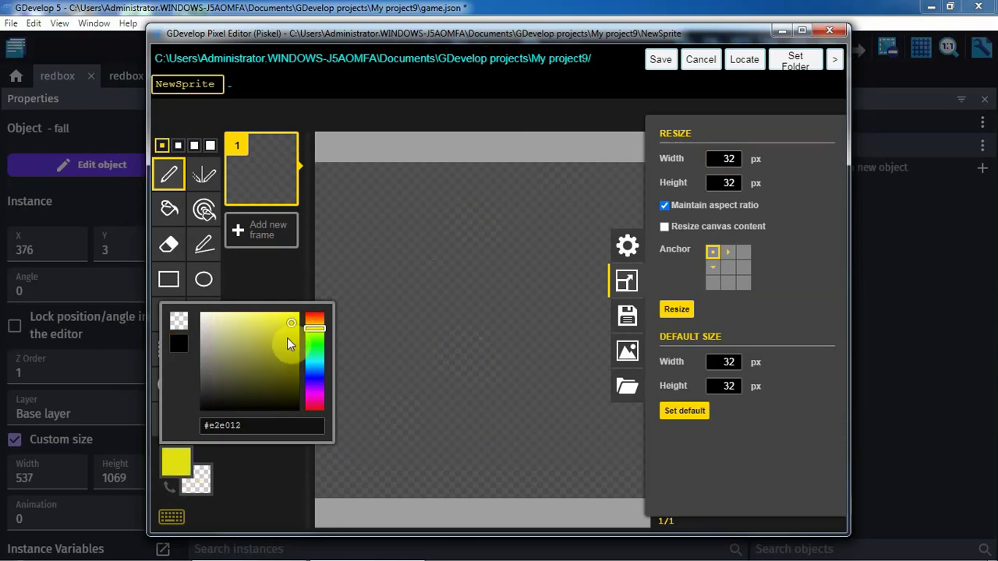
{"action": "left_click", "coordinate": [167, 212]}
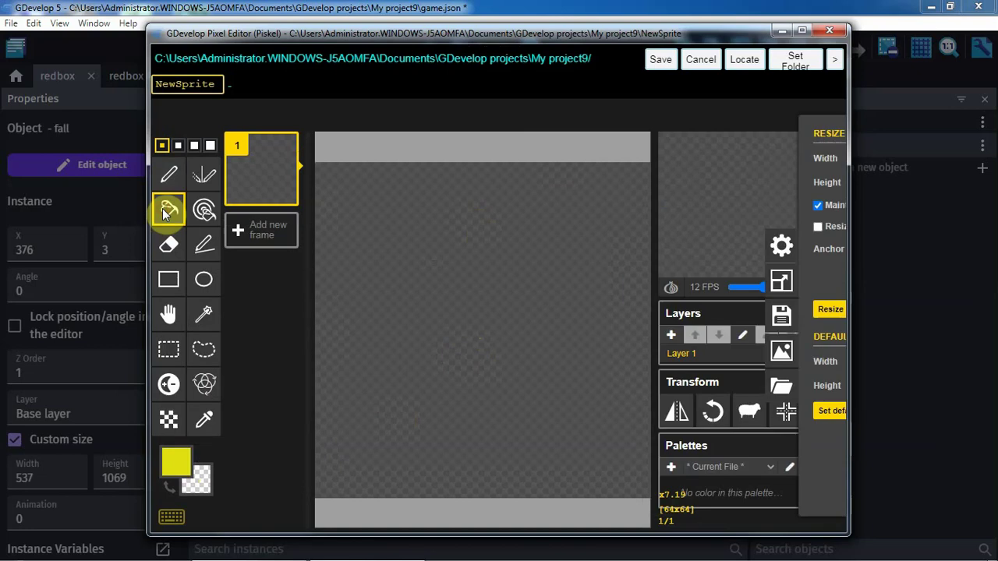
{"action": "left_click", "coordinate": [442, 301]}
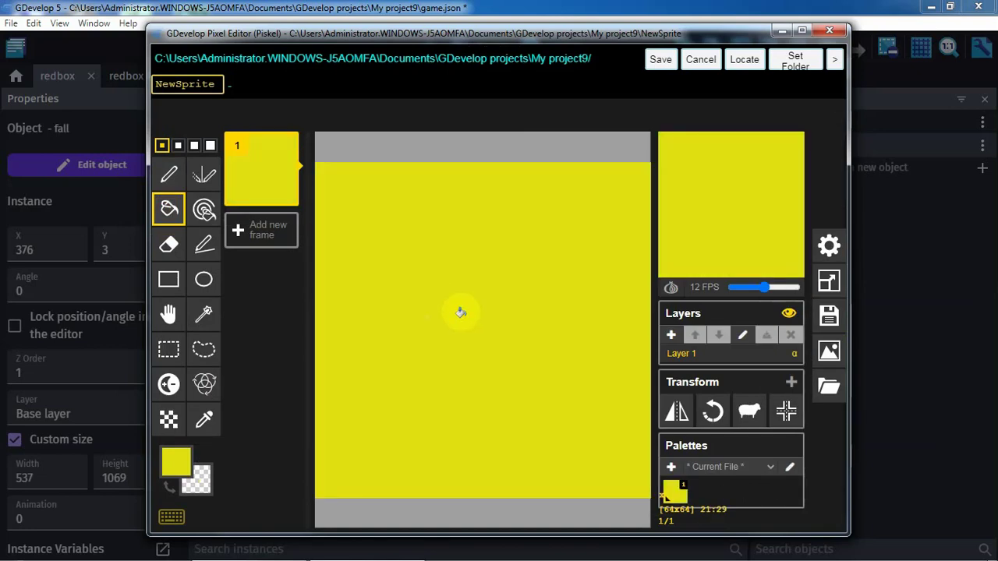
{"action": "left_click", "coordinate": [658, 60]}
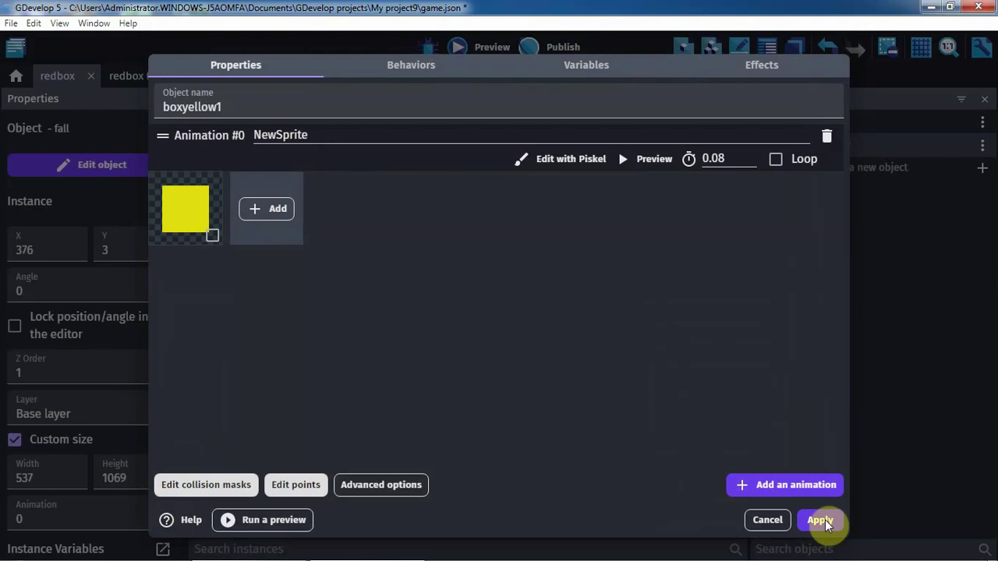
{"action": "left_click", "coordinate": [820, 520]}
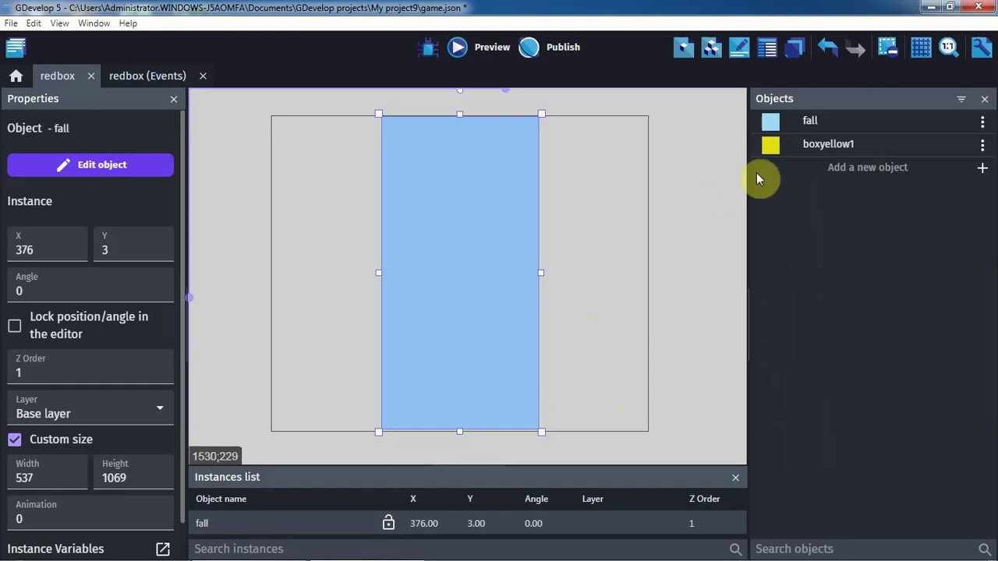
- Place a boxyellow1 instance at about X 617, Y 784 in the fall column and add the Physics Engine 2.0 behavior to the object
{"action": "left_click_drag", "start_coordinate": [774, 151], "coordinate": [463, 363]}
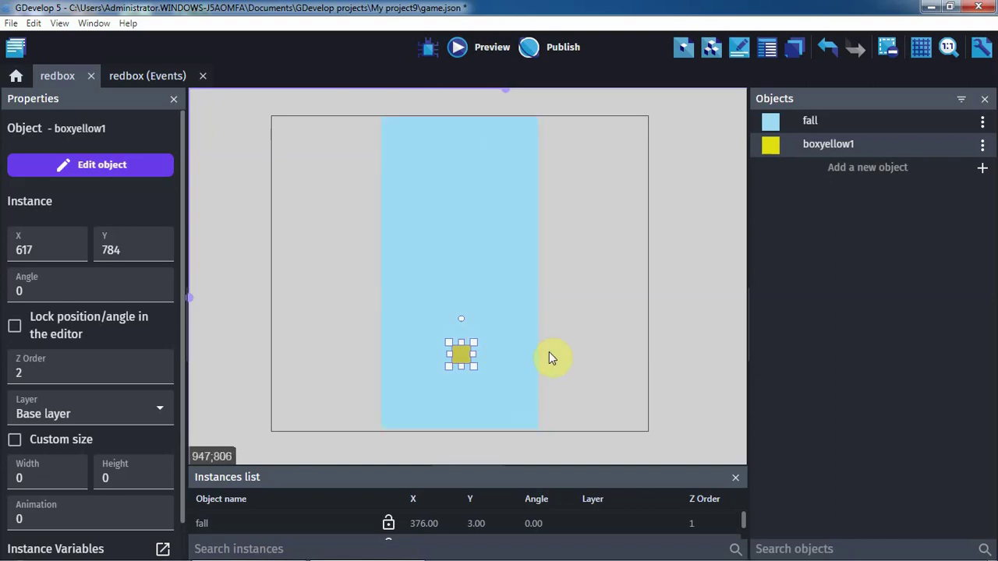
{"action": "double_click", "coordinate": [462, 358]}
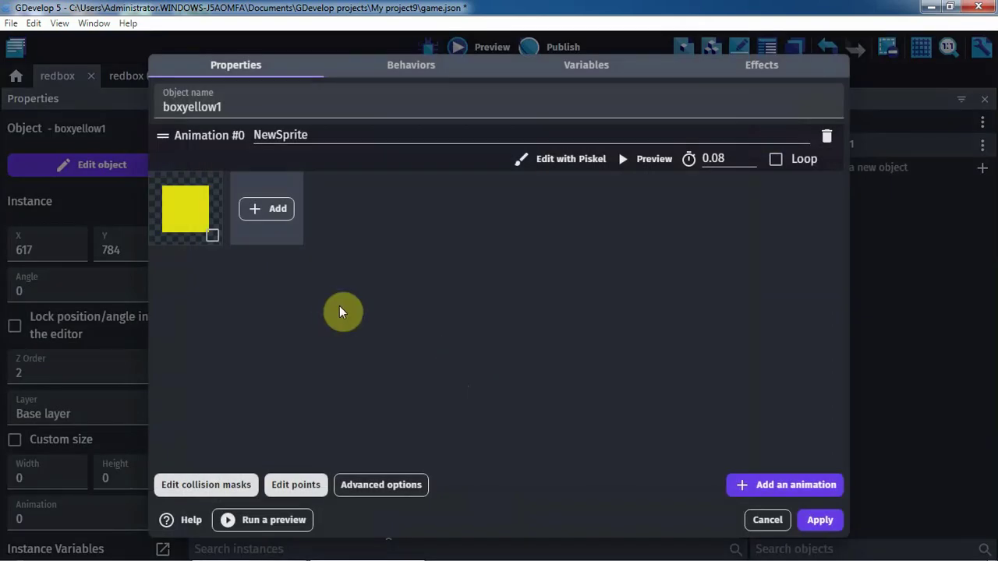
{"action": "left_click", "coordinate": [402, 67]}
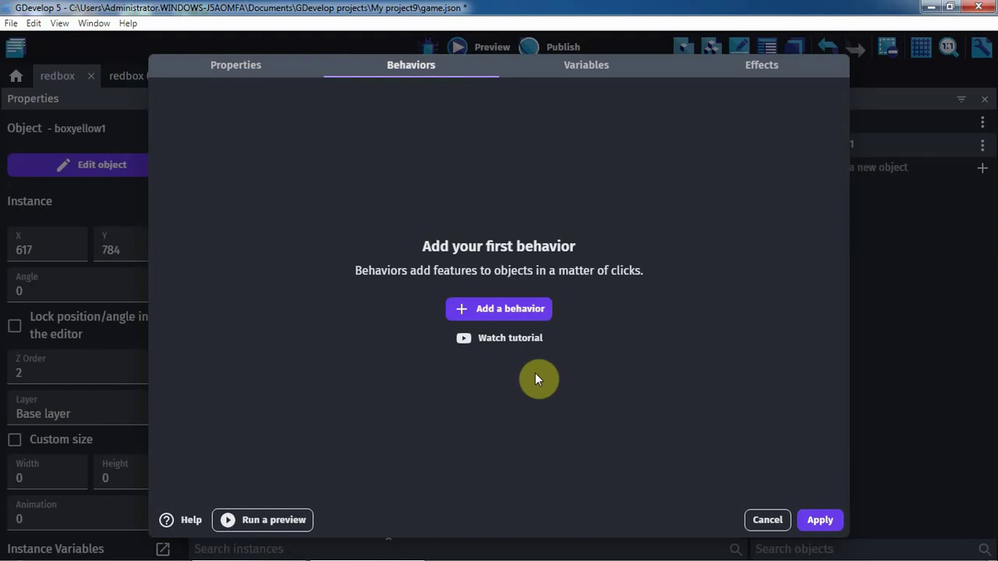
{"action": "left_click", "coordinate": [511, 311]}
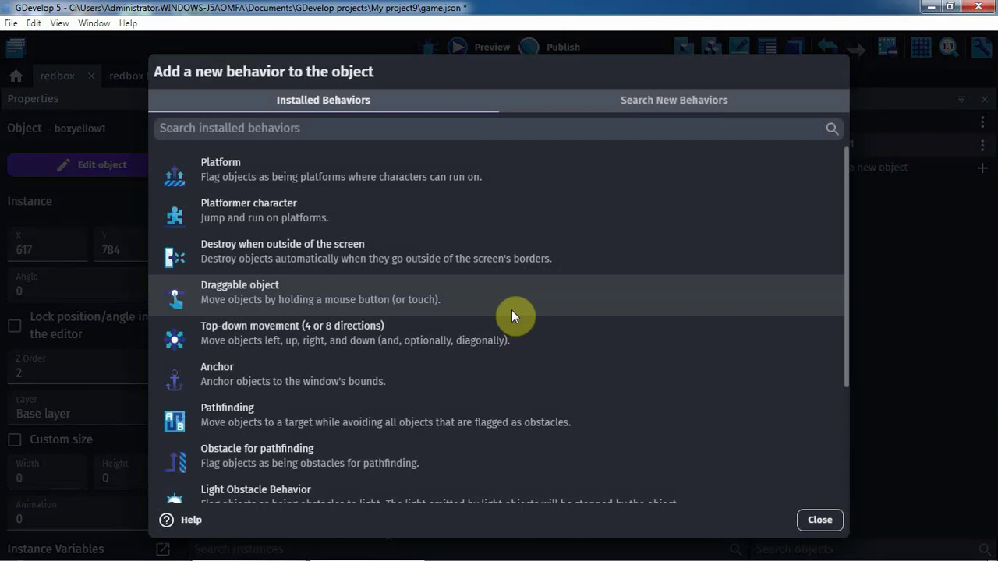
{"action": "scroll", "coordinate": [402, 356], "scroll_direction": "down", "scroll_amount": 3}
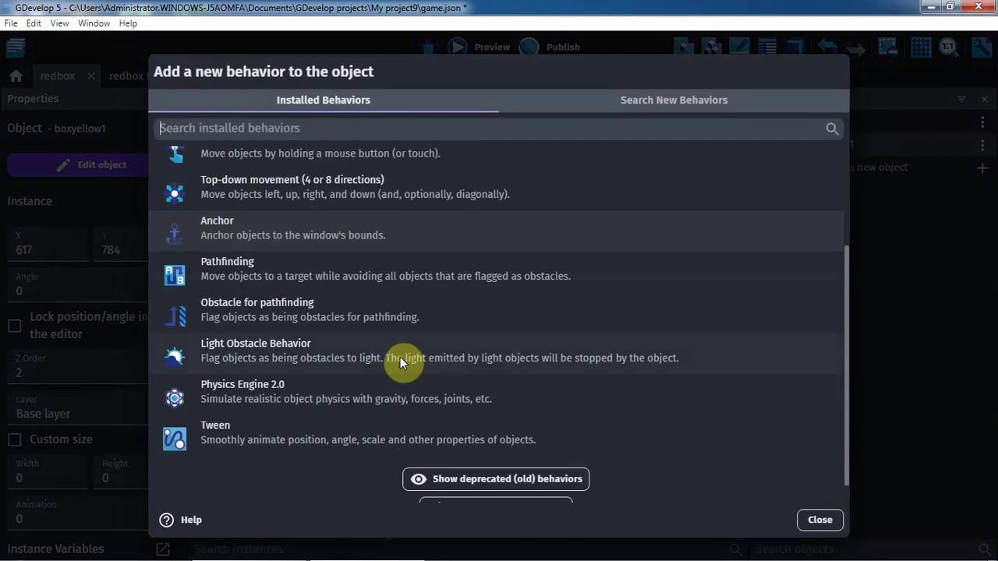
{"action": "left_click", "coordinate": [242, 399]}
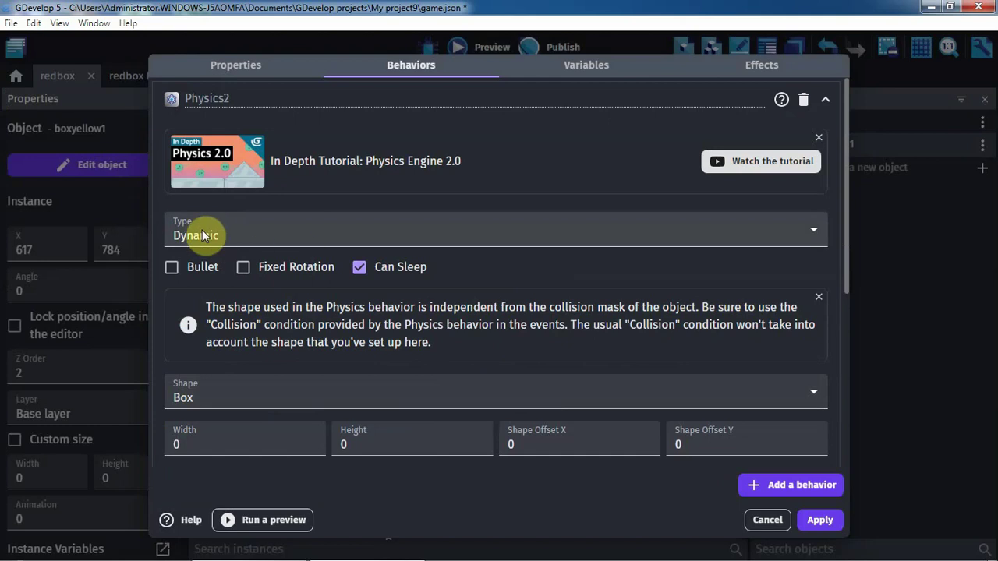
- Set boxyellow1's linear damping, angular damping and restitution to 0.3 in the physics behavior and apply the changes
{"action": "scroll", "coordinate": [466, 381], "scroll_direction": "down", "scroll_amount": 4}
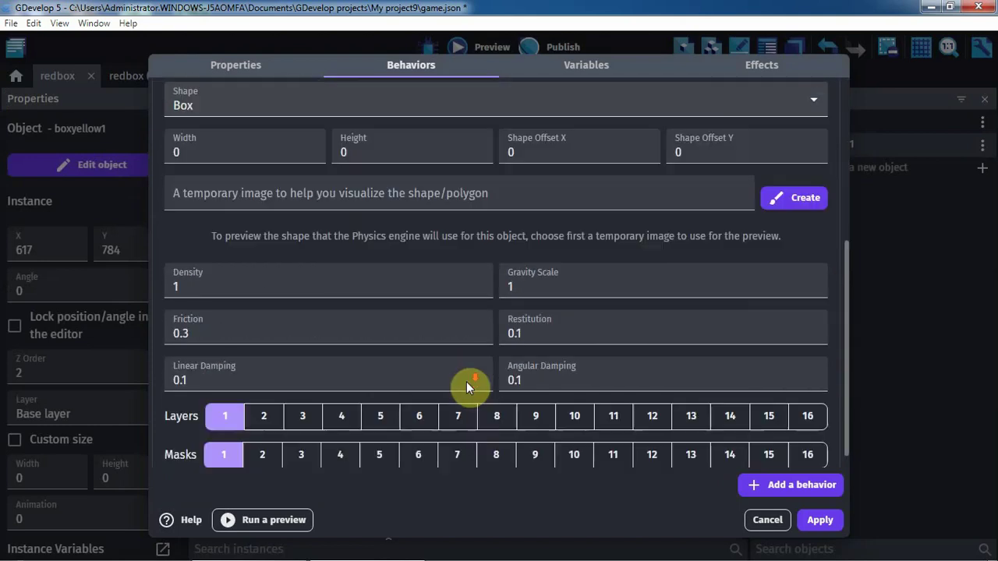
{"action": "scroll", "coordinate": [466, 381], "scroll_direction": "down", "scroll_amount": 1}
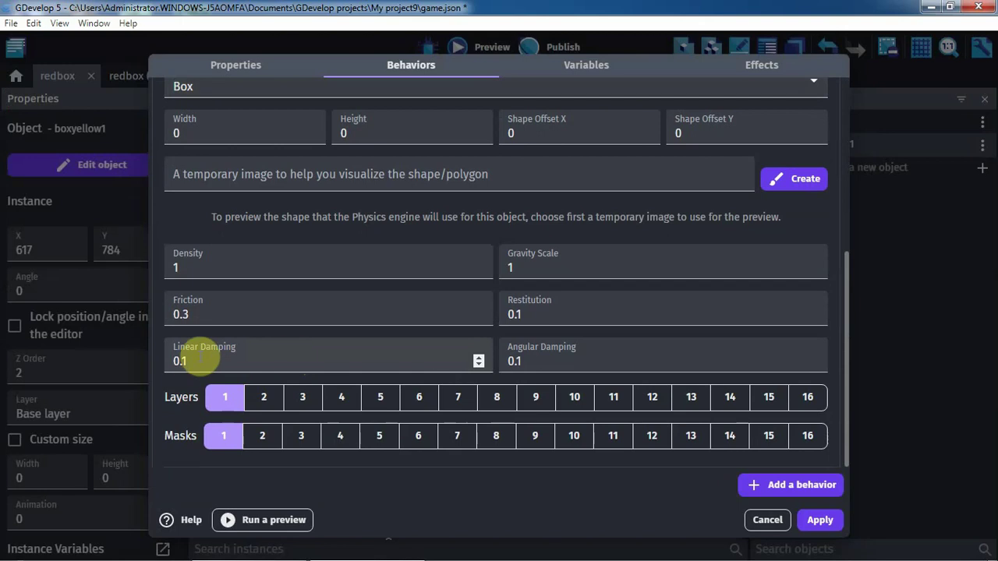
{"action": "left_click", "coordinate": [187, 360]}
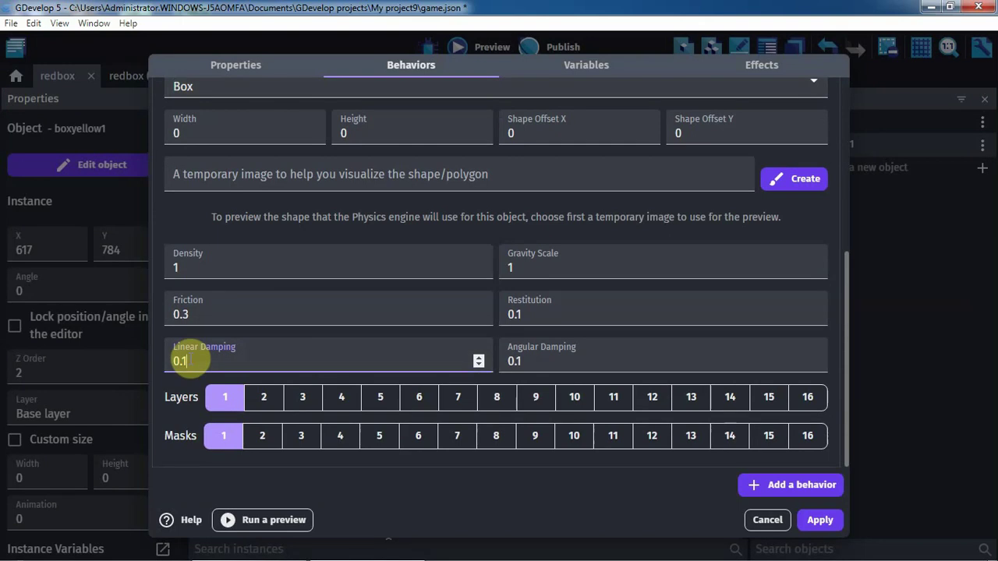
{"action": "key", "text": "BackSpace"}
{"action": "type", "text": "3"}
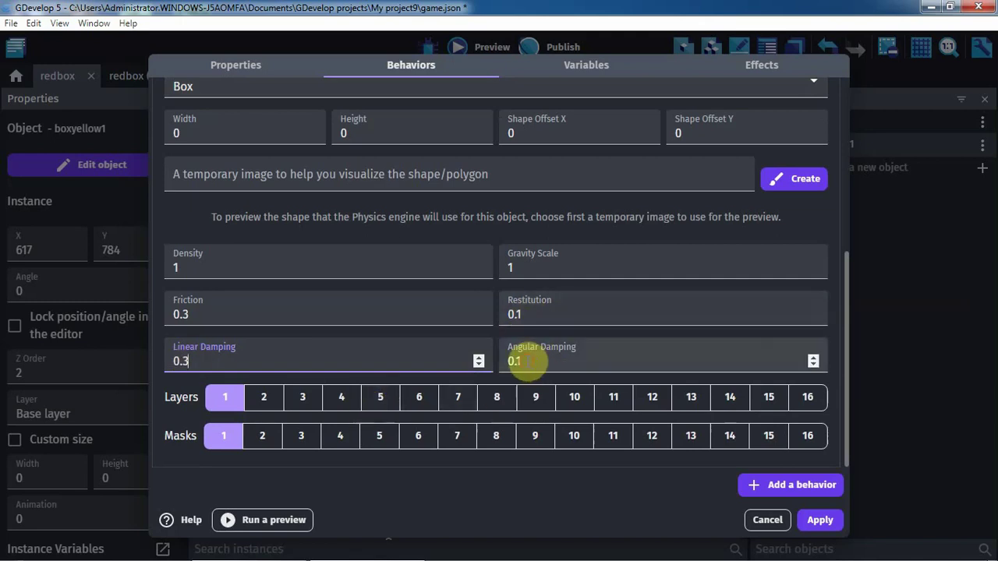
{"action": "left_click", "coordinate": [525, 361]}
{"action": "key", "text": "BackSpace"}
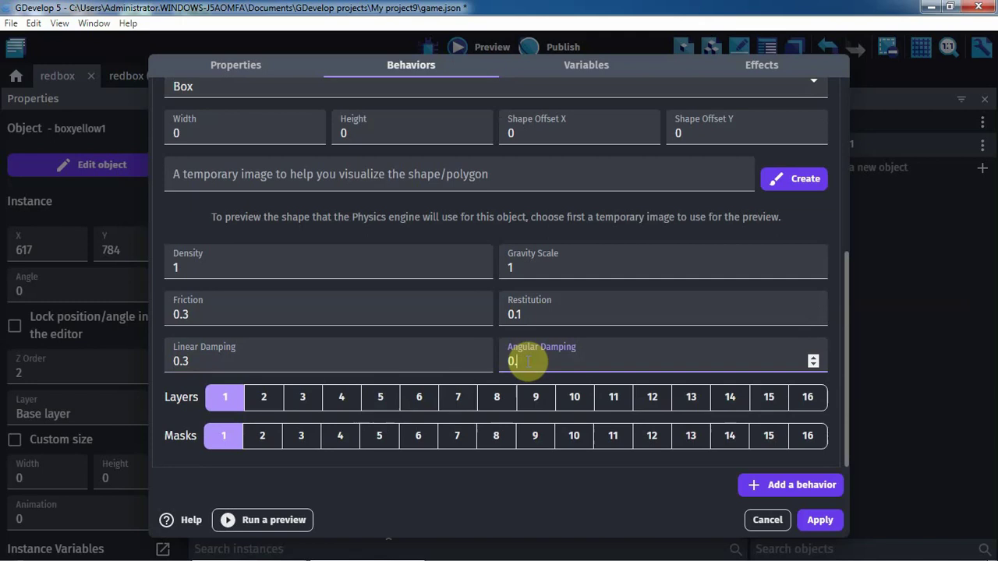
{"action": "type", "text": "3"}
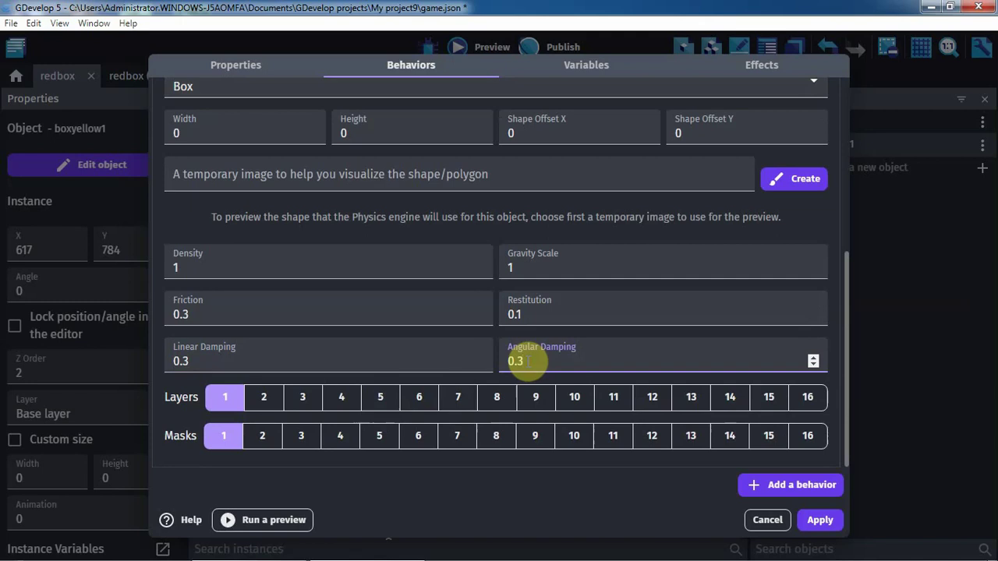
{"action": "left_click", "coordinate": [531, 319]}
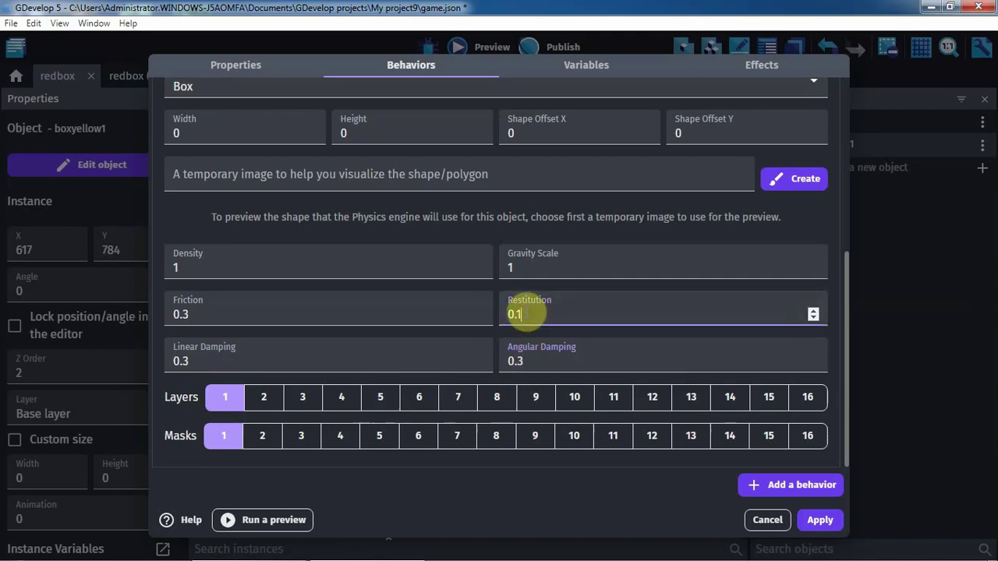
{"action": "key", "text": "BackSpace"}
{"action": "type", "text": "3"}
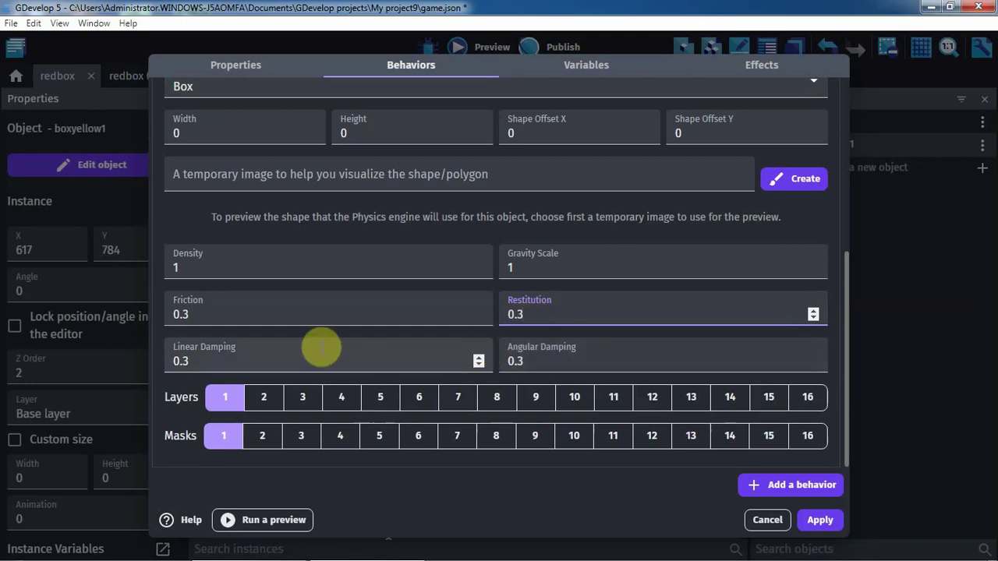
{"action": "left_click", "coordinate": [819, 521]}
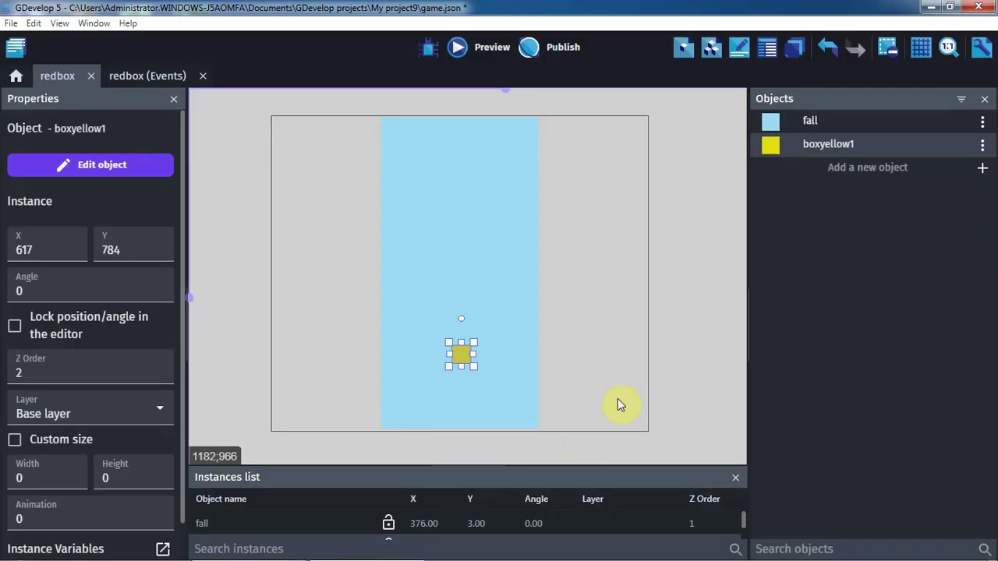
- Move the boxyellow1 instance up near the upper end of the fall column, then preview the scene and close the preview
{"action": "left_click", "coordinate": [677, 410]}
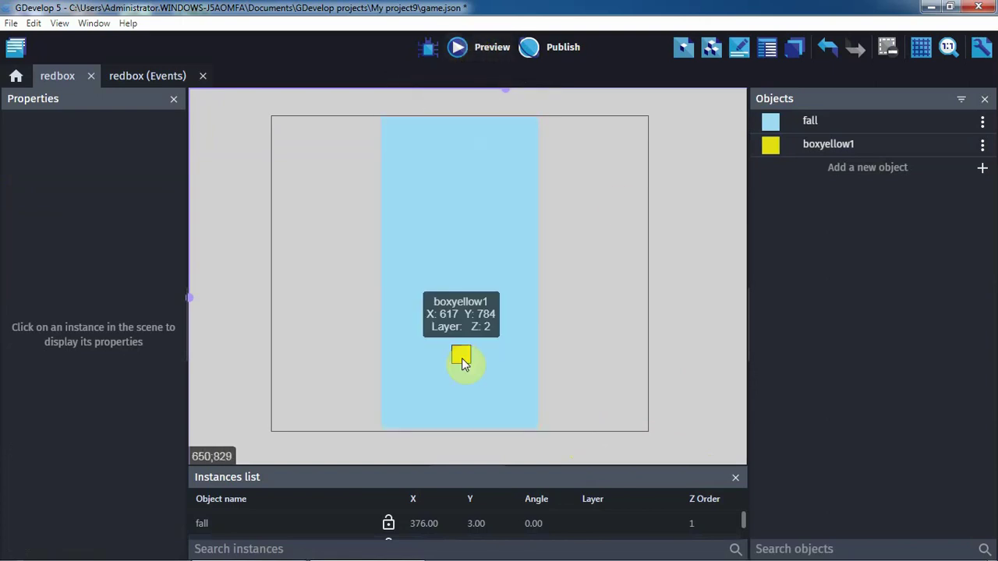
{"action": "left_click_drag", "start_coordinate": [462, 356], "coordinate": [456, 141]}
{"action": "left_click", "coordinate": [675, 315]}
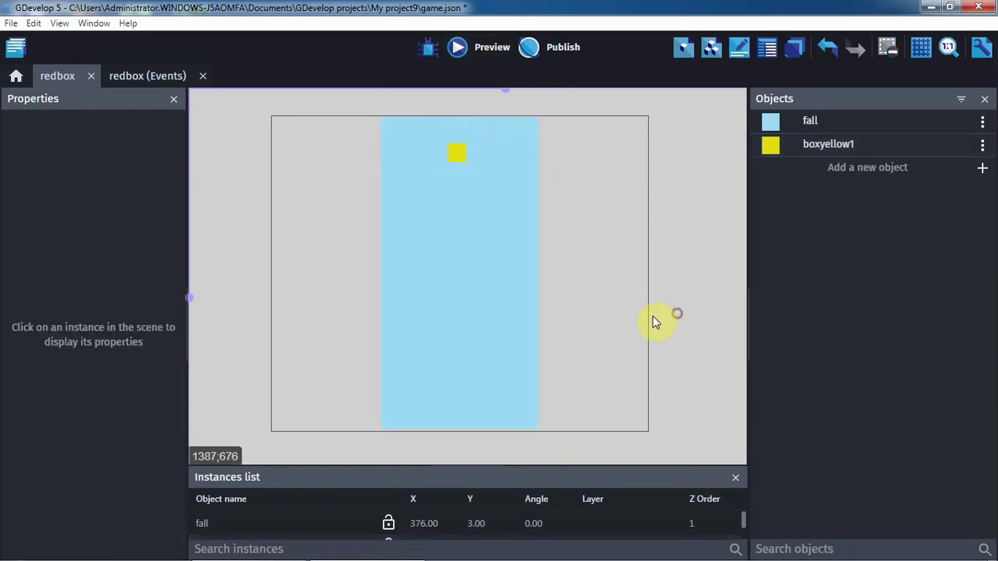
{"action": "left_click", "coordinate": [461, 49]}
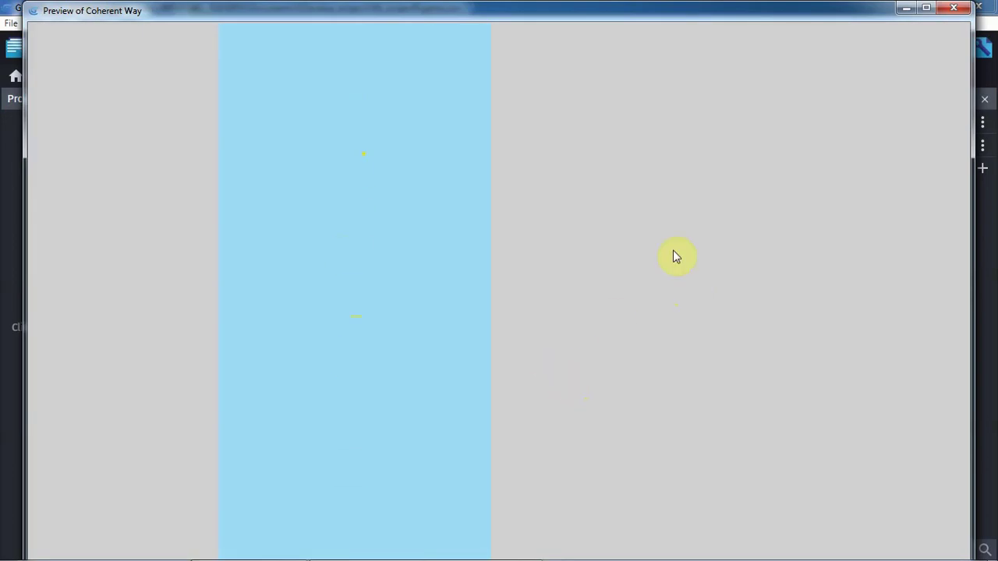
{"action": "left_click", "coordinate": [953, 8]}
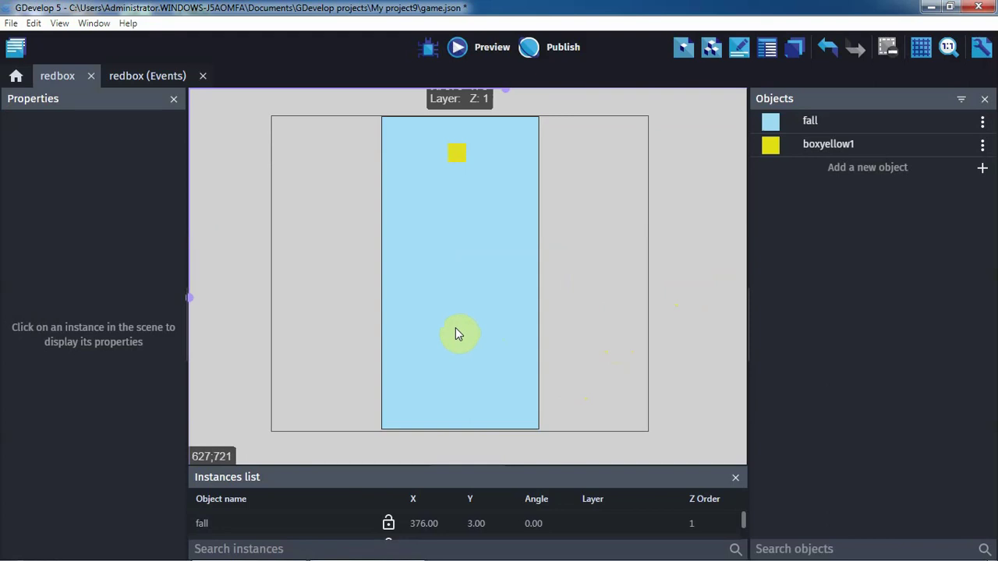
- Reshape the fall instance into a wide floor of about 966 by 203 at X 196, Y 869, along the game frame's lower edge
{"action": "left_click", "coordinate": [434, 332]}
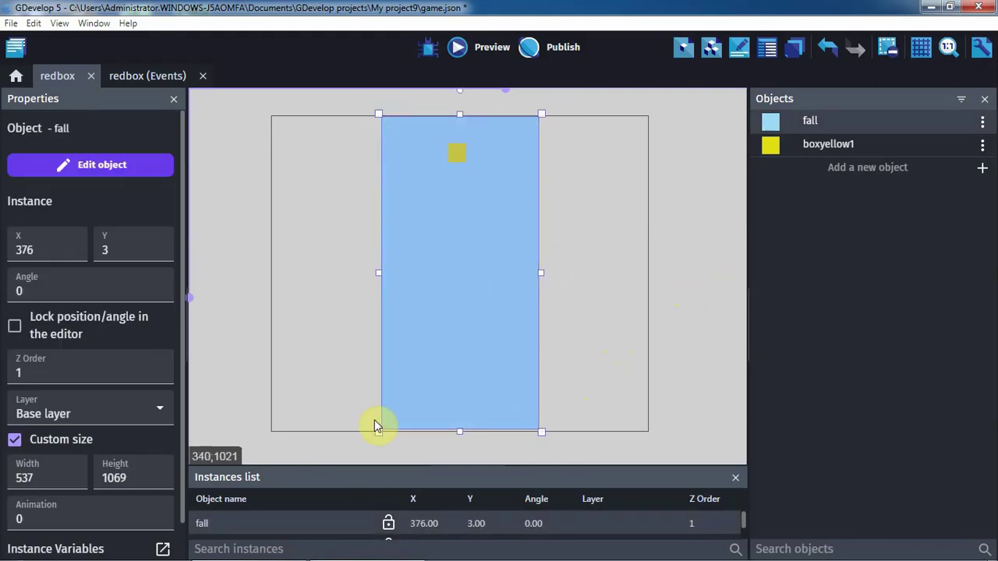
{"action": "left_click_drag", "start_coordinate": [383, 426], "coordinate": [333, 173]}
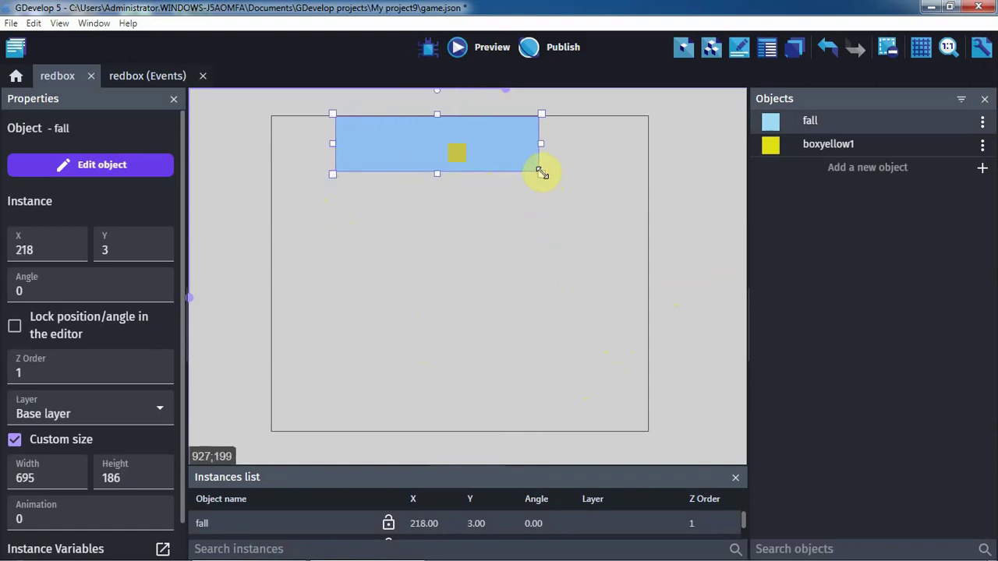
{"action": "left_click_drag", "start_coordinate": [541, 173], "coordinate": [581, 172]}
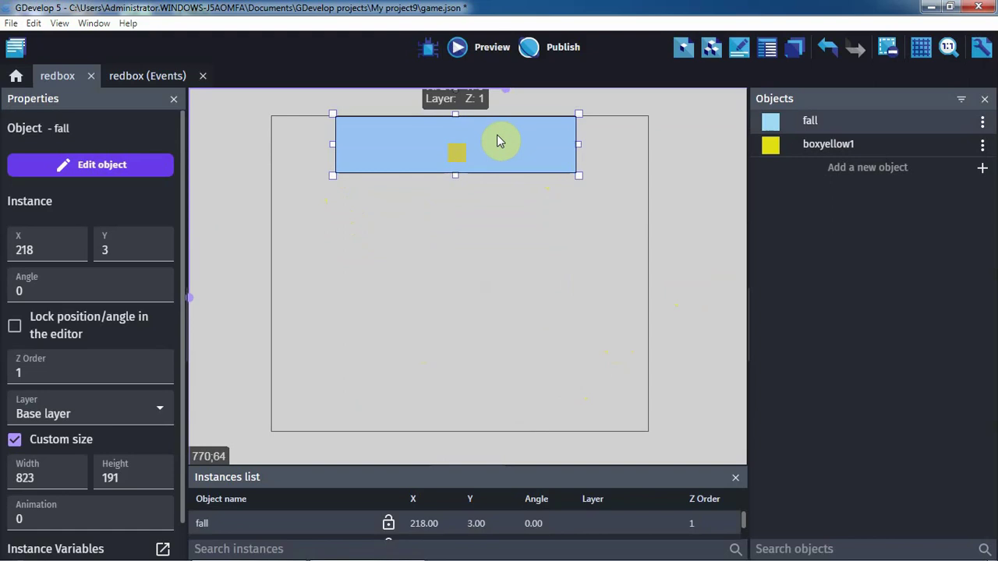
{"action": "left_click_drag", "start_coordinate": [493, 169], "coordinate": [508, 393]}
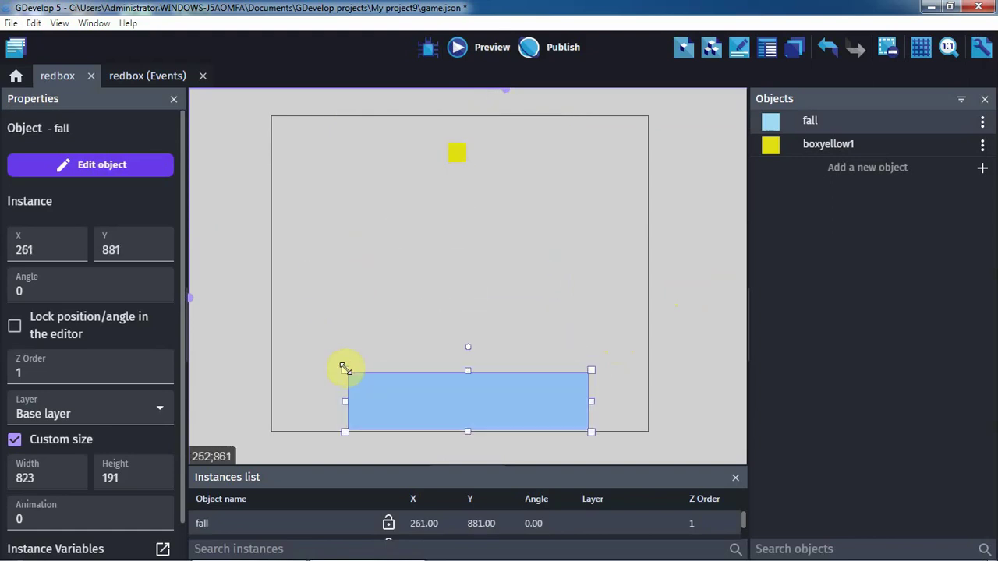
{"action": "left_click_drag", "start_coordinate": [346, 368], "coordinate": [323, 363]}
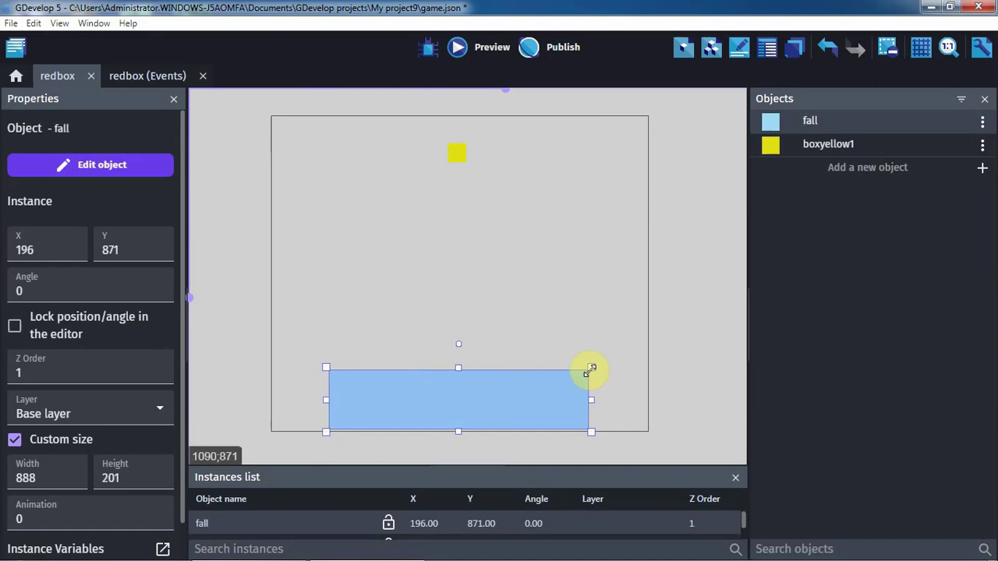
{"action": "left_click_drag", "start_coordinate": [588, 368], "coordinate": [611, 363]}
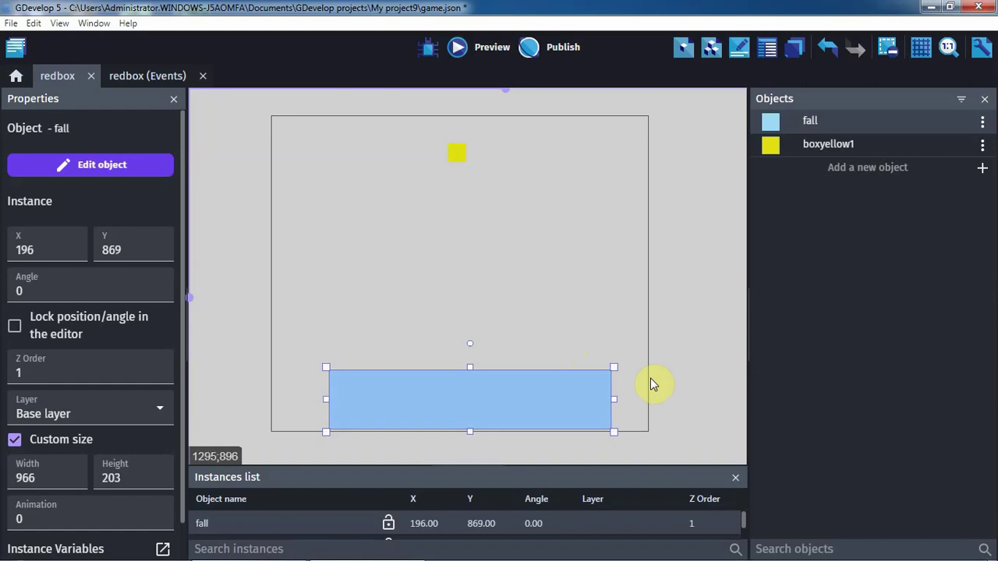
- Add the Physics Engine 2.0 behavior to the fall object, set its type to Static, and apply the changes
{"action": "double_click", "coordinate": [457, 406]}
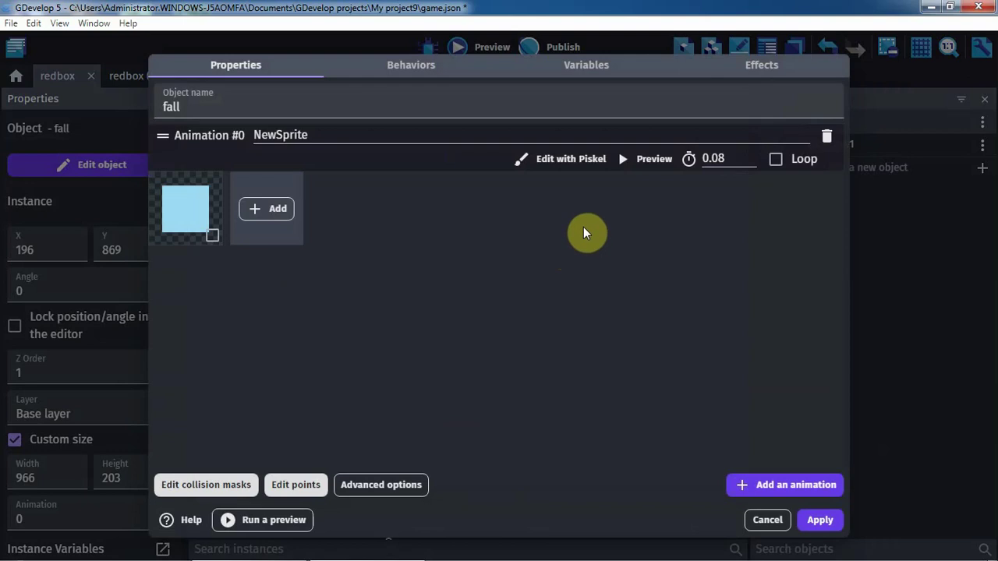
{"action": "left_click", "coordinate": [411, 67]}
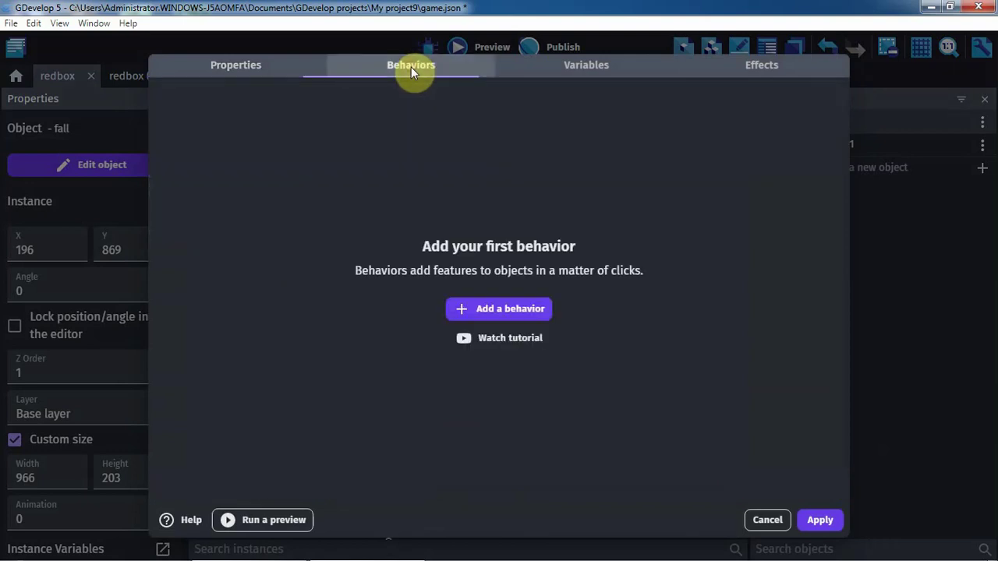
{"action": "left_click", "coordinate": [493, 310]}
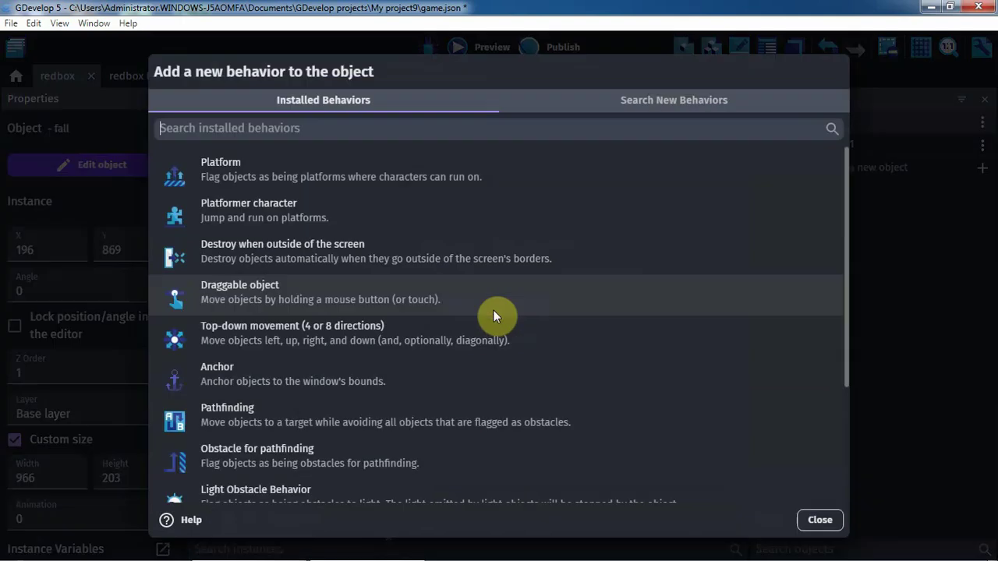
{"action": "scroll", "coordinate": [431, 339], "scroll_direction": "down", "scroll_amount": 2}
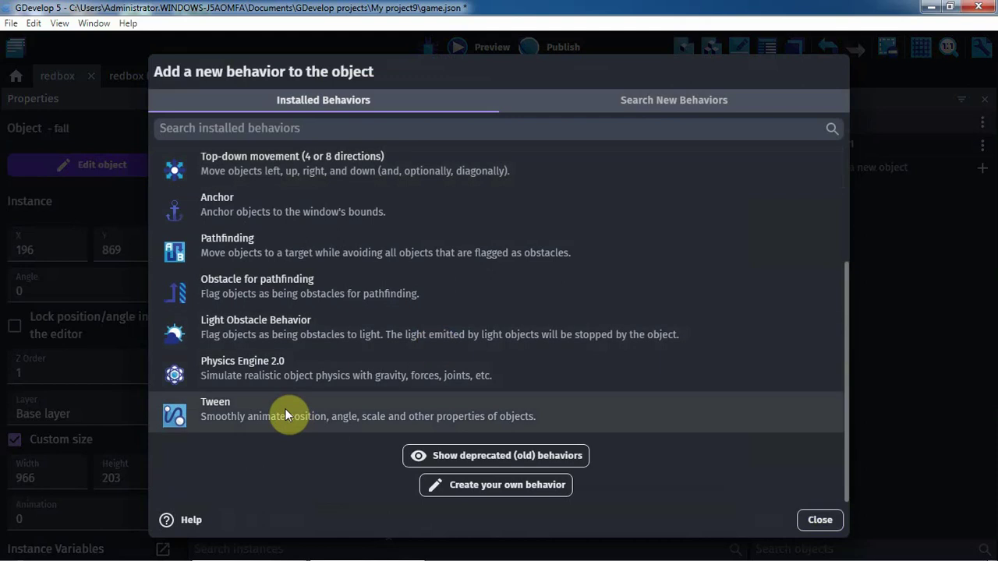
{"action": "left_click", "coordinate": [230, 374]}
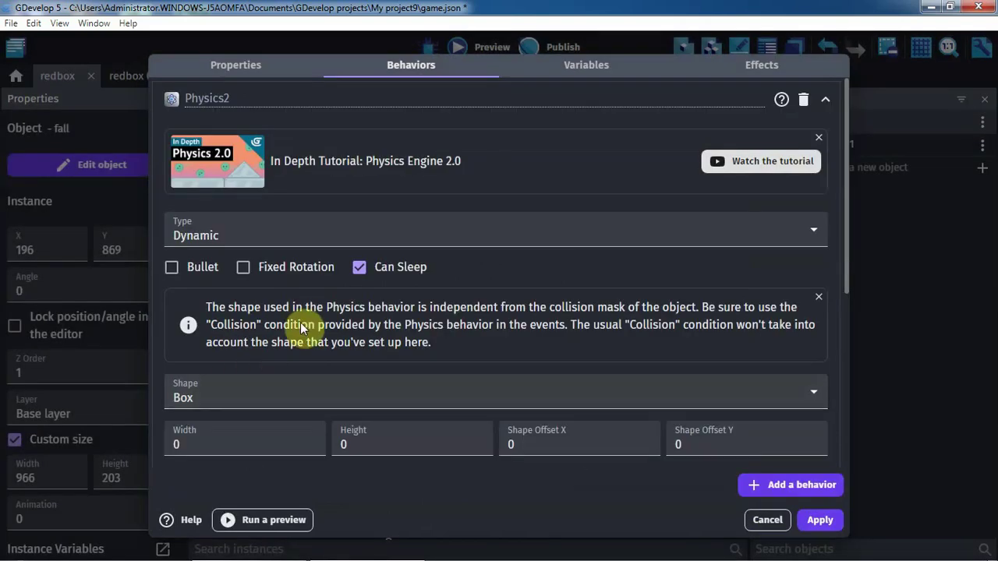
{"action": "left_click", "coordinate": [212, 236]}
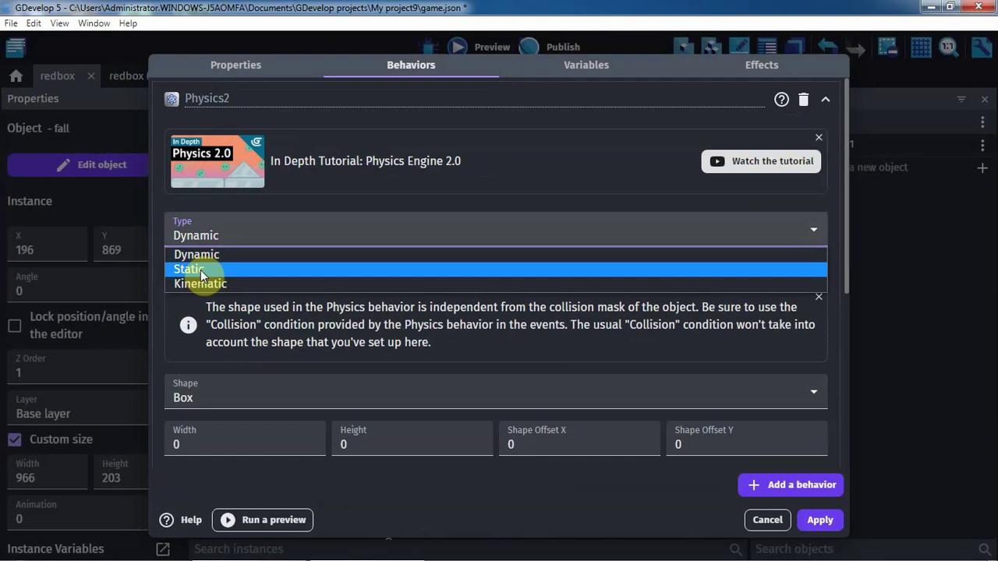
{"action": "left_click", "coordinate": [200, 270]}
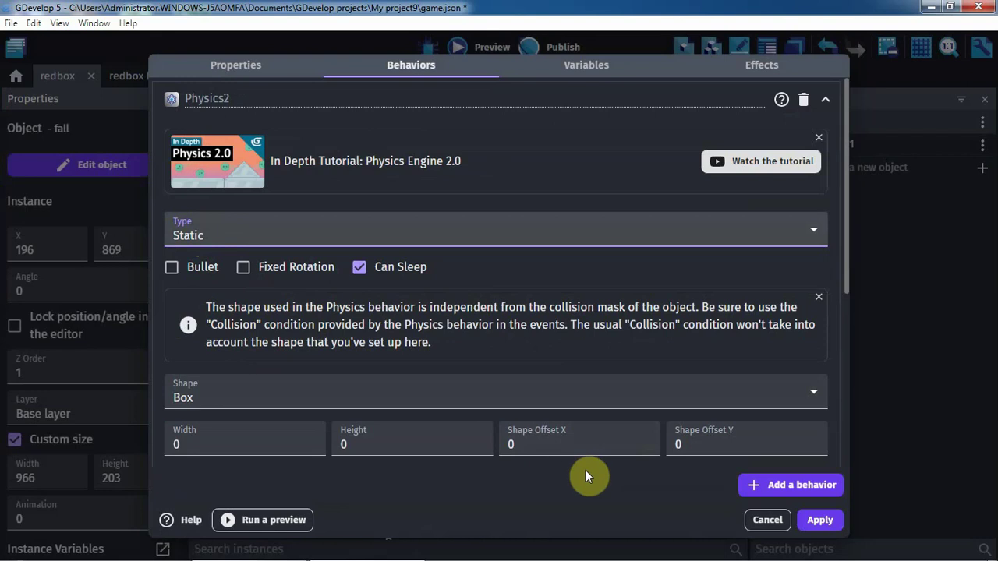
{"action": "left_click", "coordinate": [820, 520]}
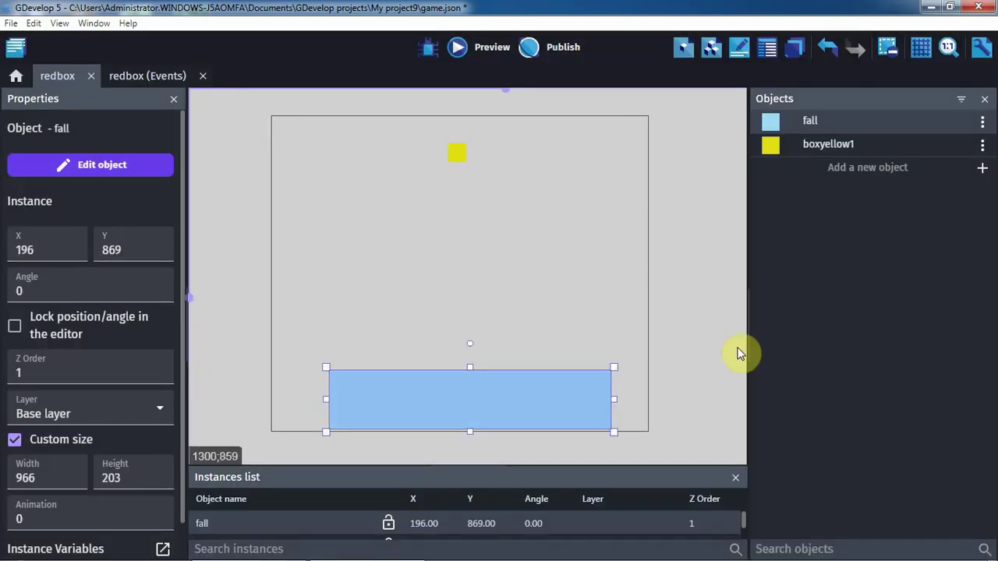
- Deselect the fall floor, then preview the scene to watch the yellow box drop and close the preview
{"action": "left_click", "coordinate": [705, 389]}
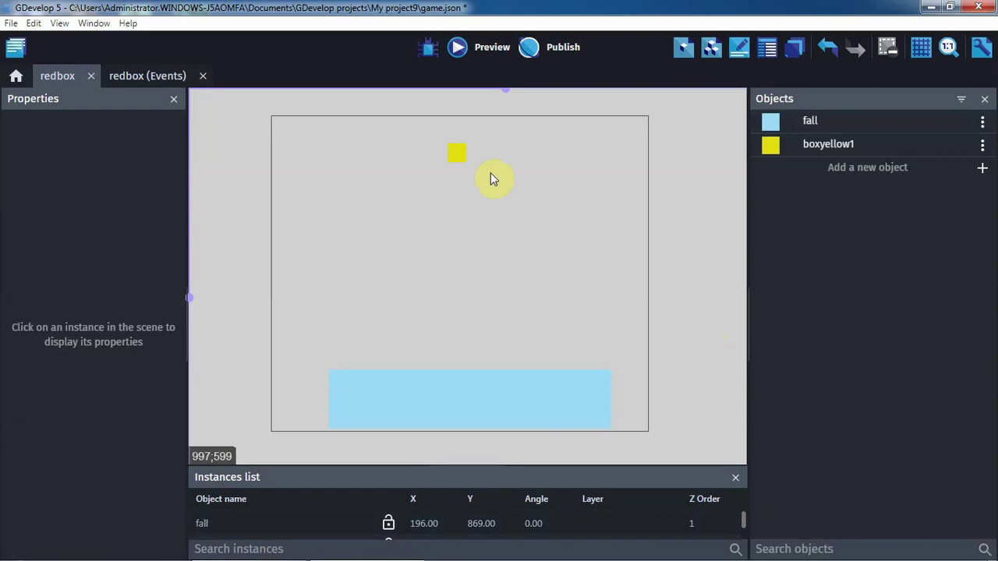
{"action": "left_click", "coordinate": [458, 46]}
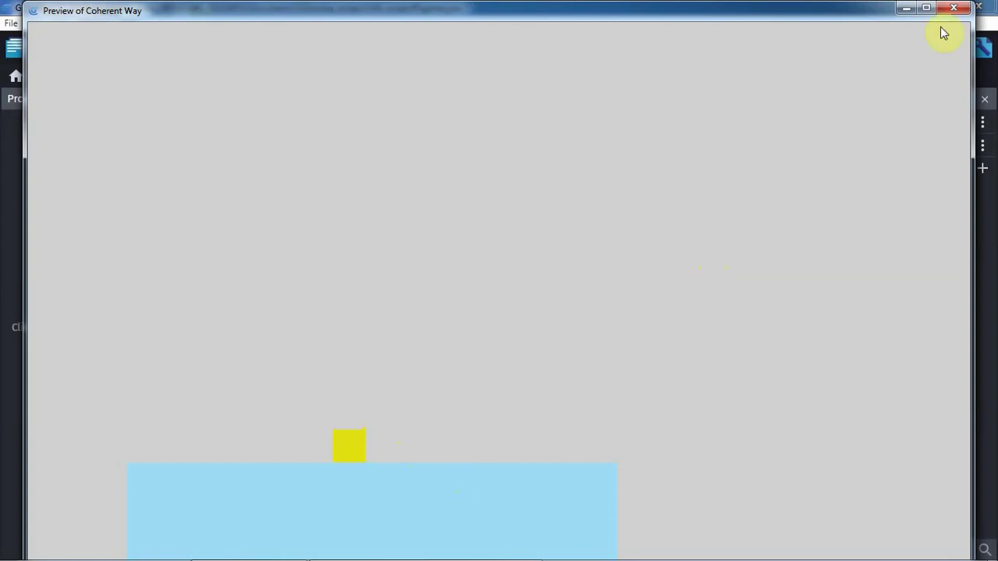
{"action": "left_click", "coordinate": [953, 8]}
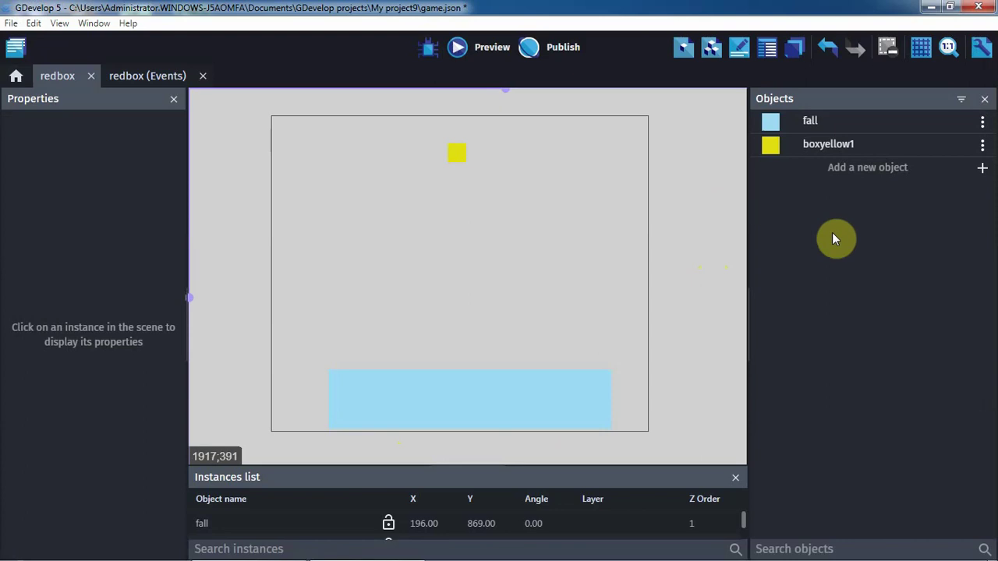
- Scatter nine more boxyellow1 instances around the existing box in the upper part of the game frame
{"action": "left_click_drag", "start_coordinate": [773, 146], "coordinate": [546, 219]}
{"action": "left_click_drag", "start_coordinate": [772, 147], "coordinate": [400, 188]}
{"action": "left_click_drag", "start_coordinate": [771, 148], "coordinate": [537, 170]}
{"action": "left_click_drag", "start_coordinate": [494, 193], "coordinate": [499, 196]}
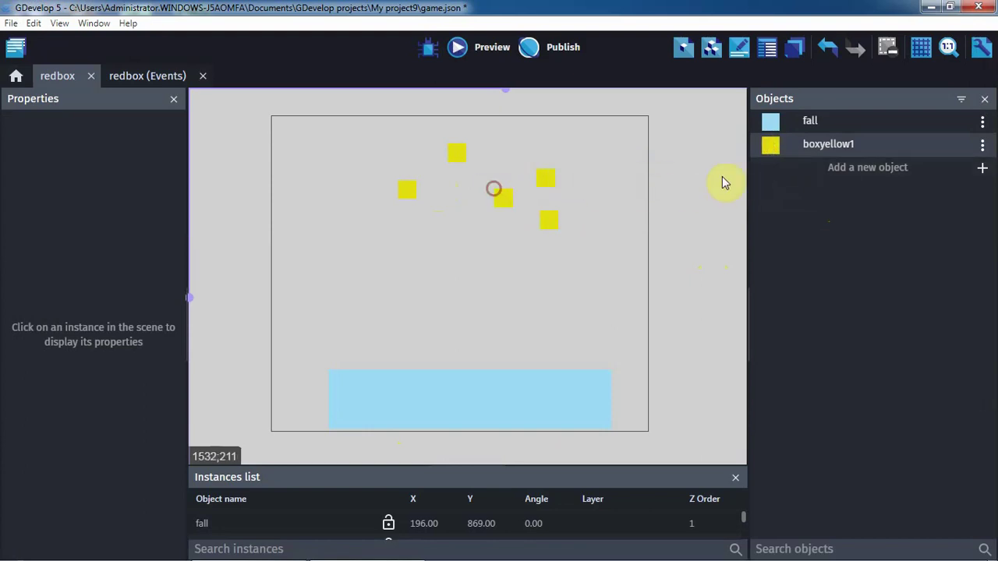
{"action": "left_click_drag", "start_coordinate": [772, 146], "coordinate": [380, 164]}
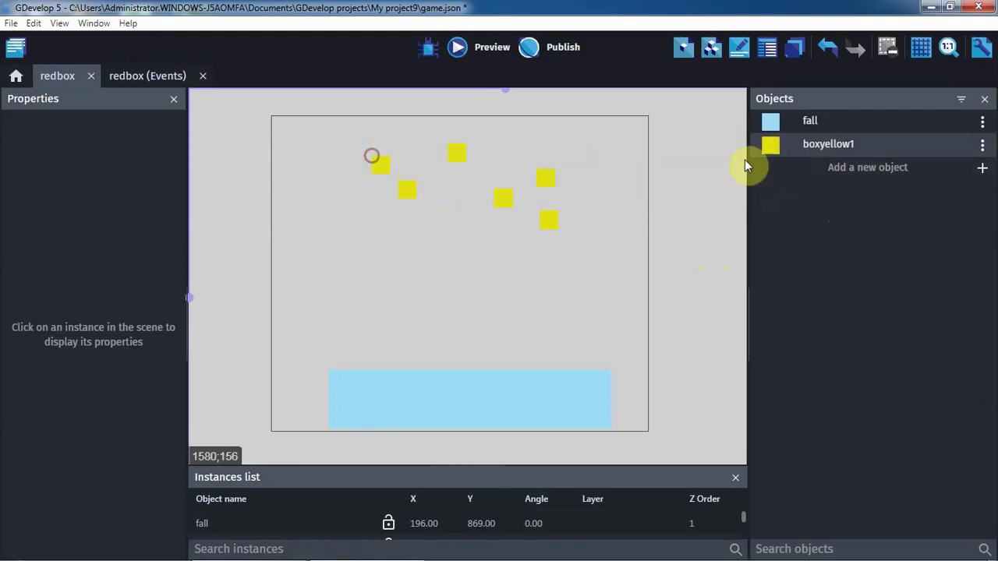
{"action": "left_click_drag", "start_coordinate": [771, 146], "coordinate": [381, 218]}
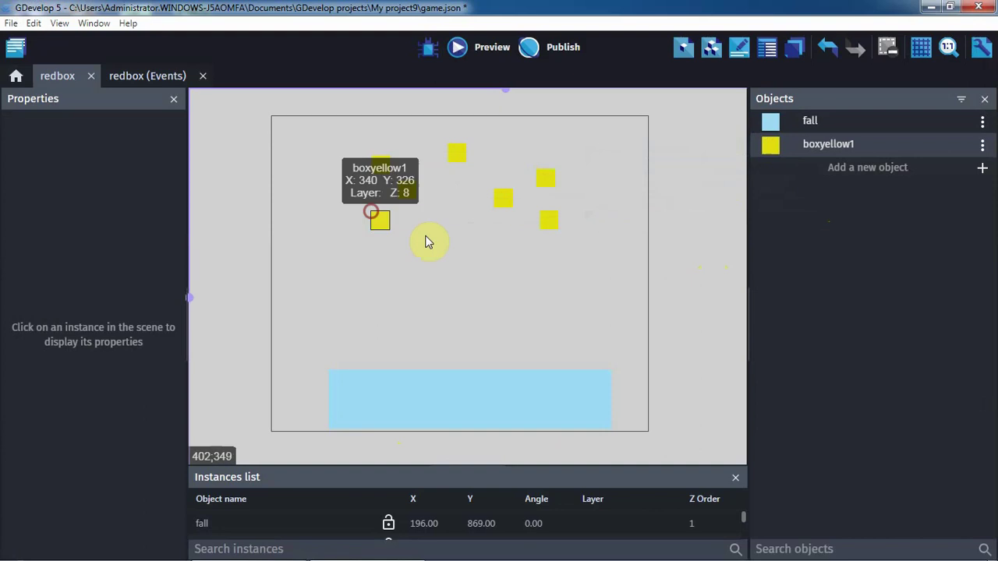
{"action": "left_click_drag", "start_coordinate": [772, 149], "coordinate": [470, 189]}
{"action": "left_click_drag", "start_coordinate": [770, 147], "coordinate": [506, 170]}
{"action": "left_click_drag", "start_coordinate": [778, 141], "coordinate": [350, 182]}
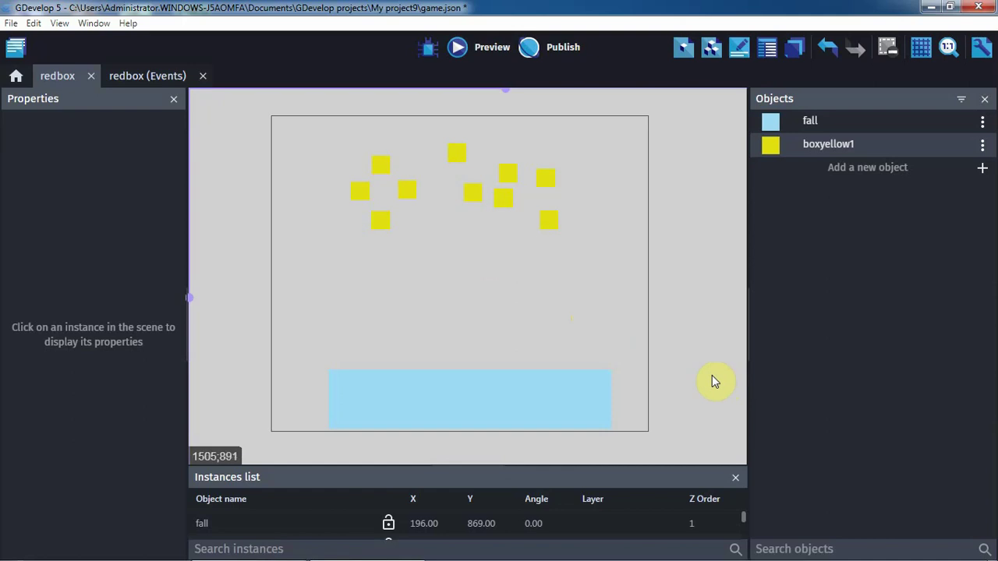
- Preview the scene to watch the group of yellow boxes fall onto the floor, then close the preview
{"action": "left_click", "coordinate": [407, 190]}
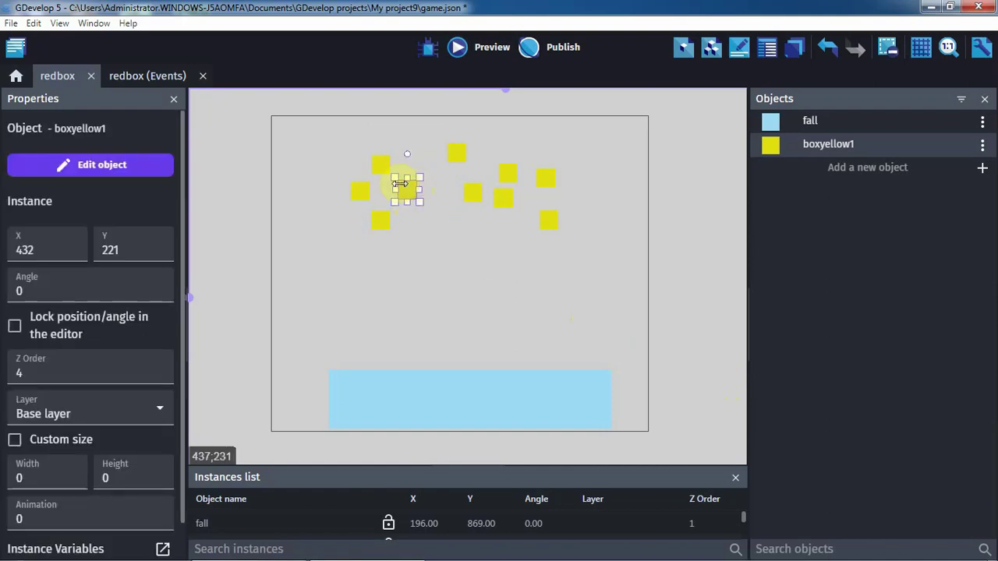
{"action": "left_click", "coordinate": [700, 349]}
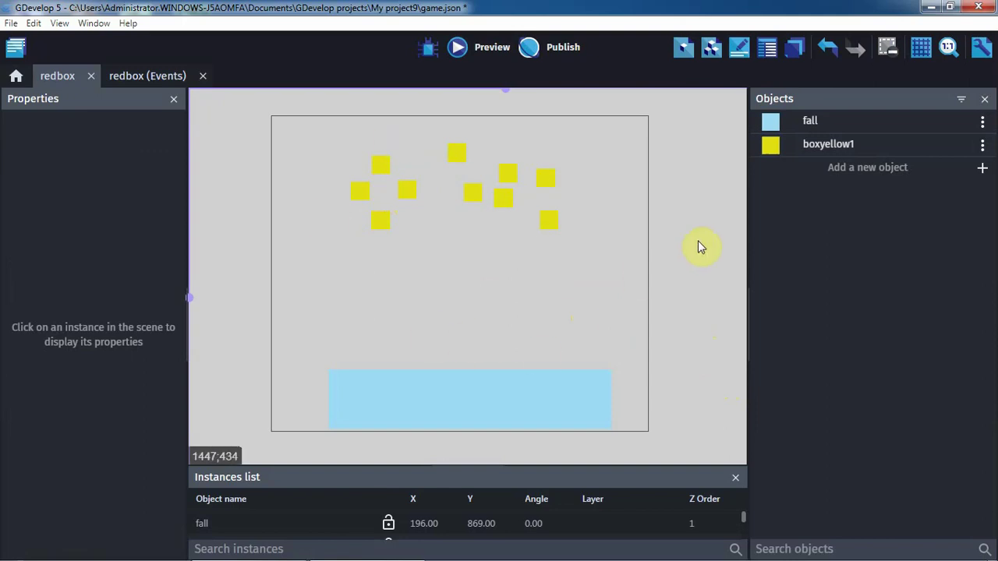
{"action": "left_click", "coordinate": [466, 49]}
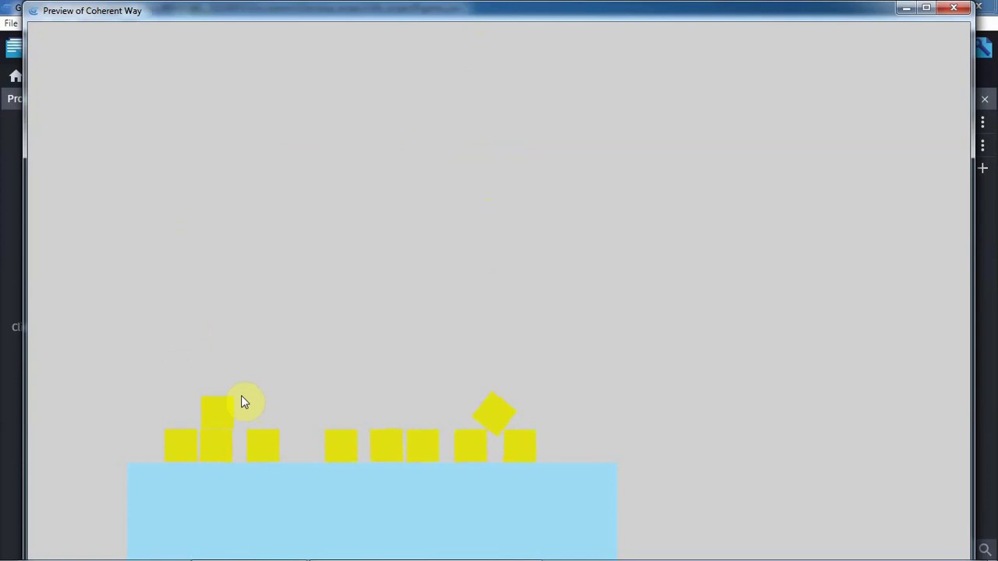
{"action": "left_click", "coordinate": [955, 8]}
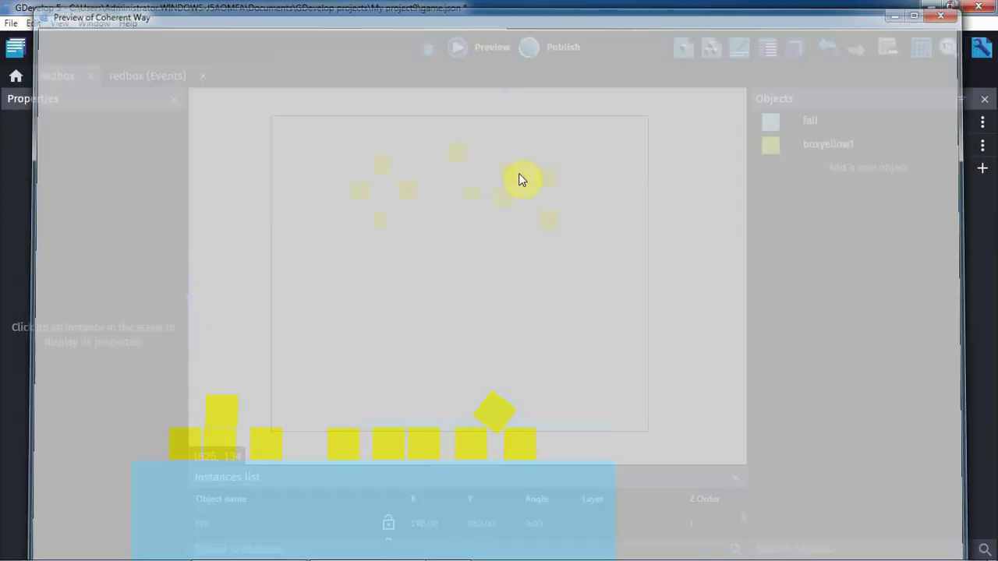
- Move three boxyellow1 instances, to about X 500, Y 306, to X 447, Y 118, and near the frame's upper edge, and preview the scene
{"action": "left_click_drag", "start_coordinate": [404, 193], "coordinate": [421, 211]}
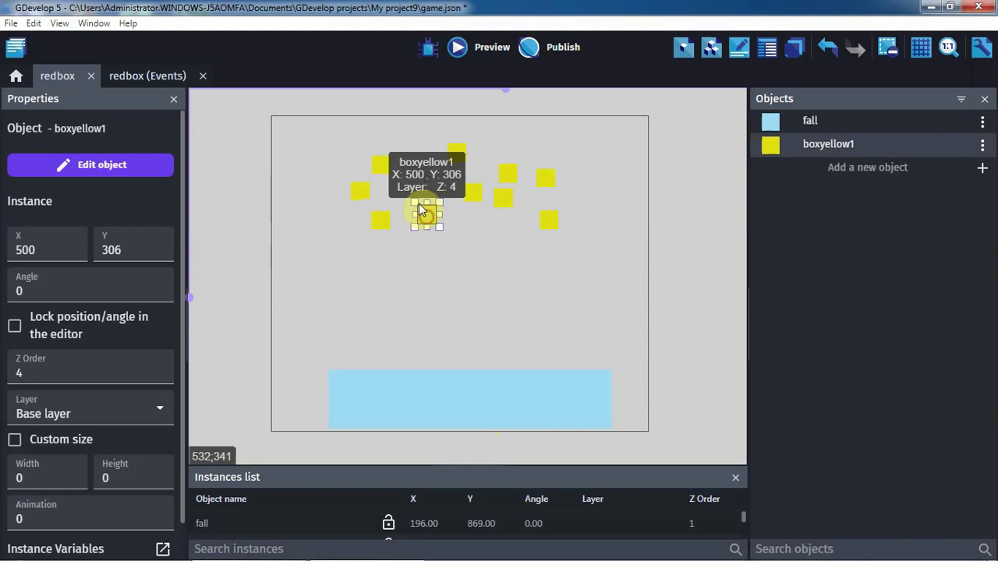
{"action": "left_click_drag", "start_coordinate": [380, 165], "coordinate": [412, 159]}
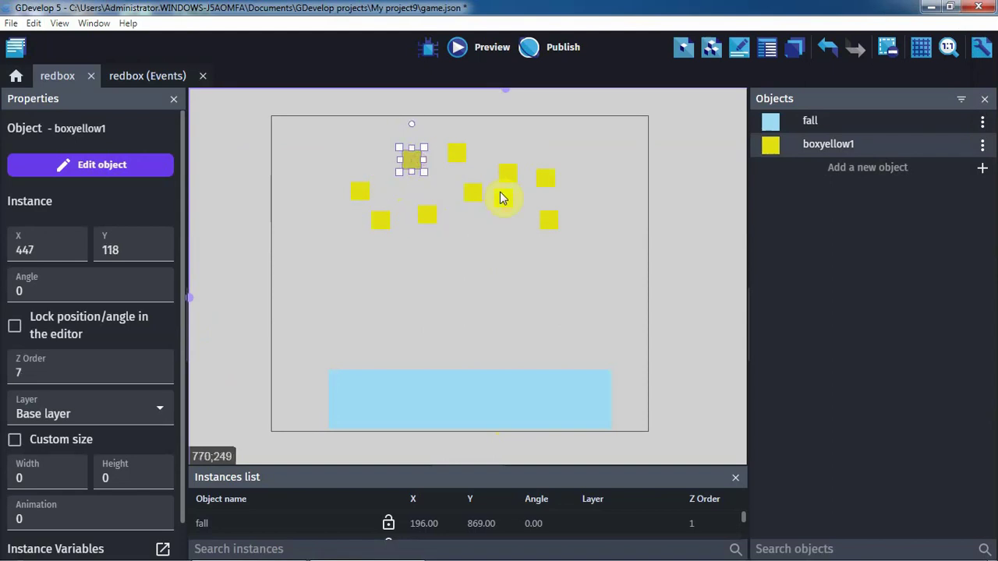
{"action": "left_click_drag", "start_coordinate": [501, 198], "coordinate": [516, 140]}
{"action": "left_click", "coordinate": [698, 355]}
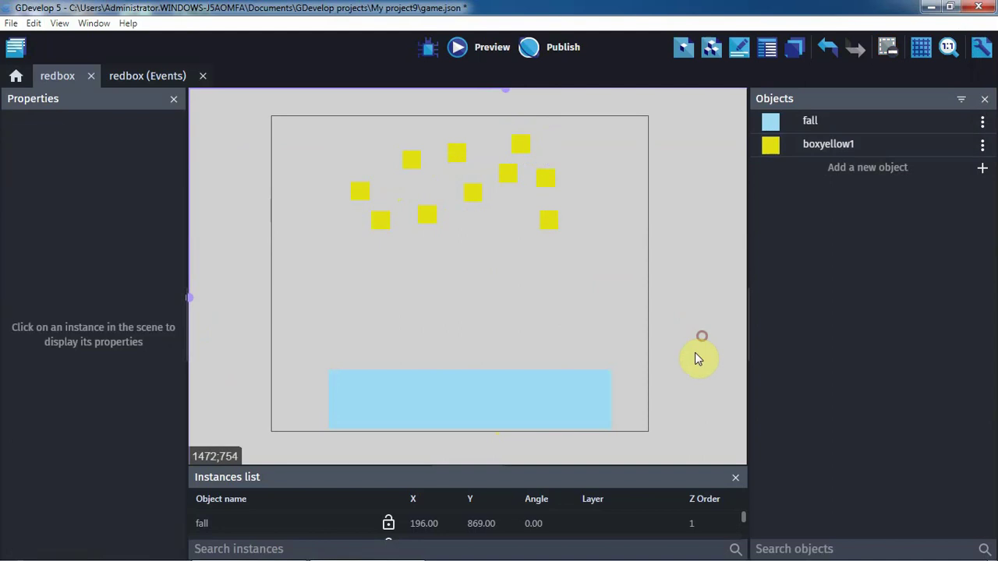
{"action": "left_click", "coordinate": [459, 49]}
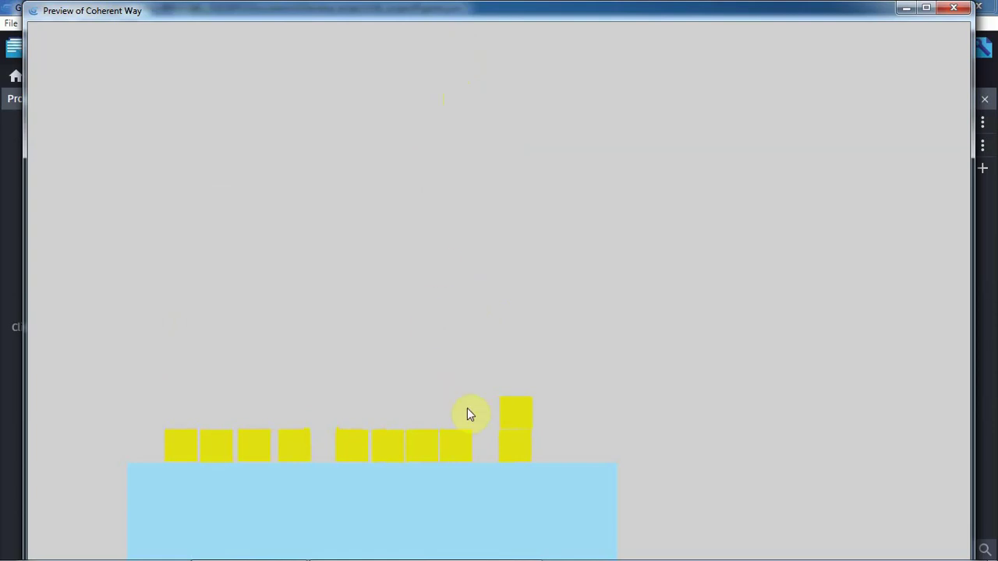
{"action": "left_click", "coordinate": [953, 8]}
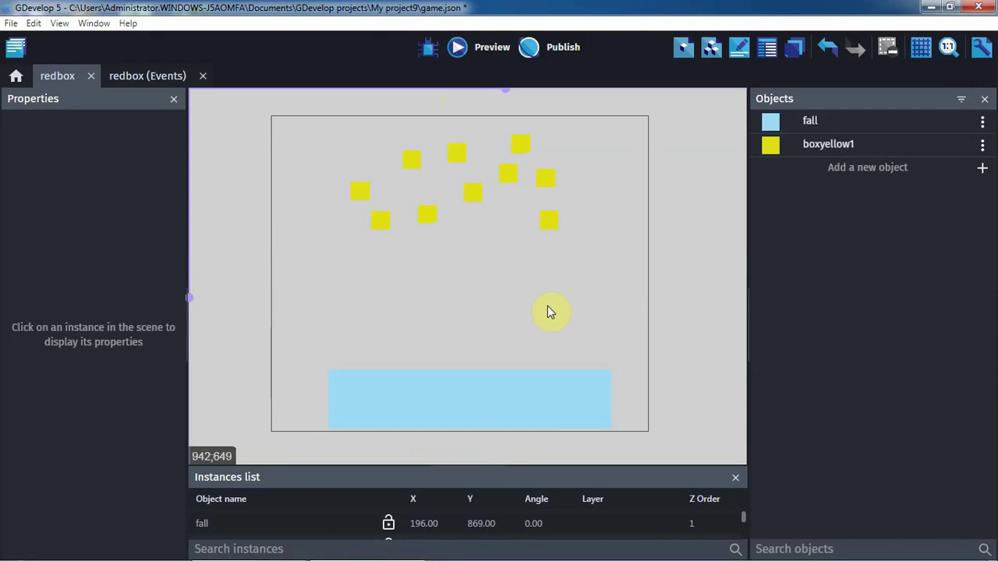
- Save the project under the new file name boxfight in the My project9 folder
{"action": "left_click", "coordinate": [11, 23]}
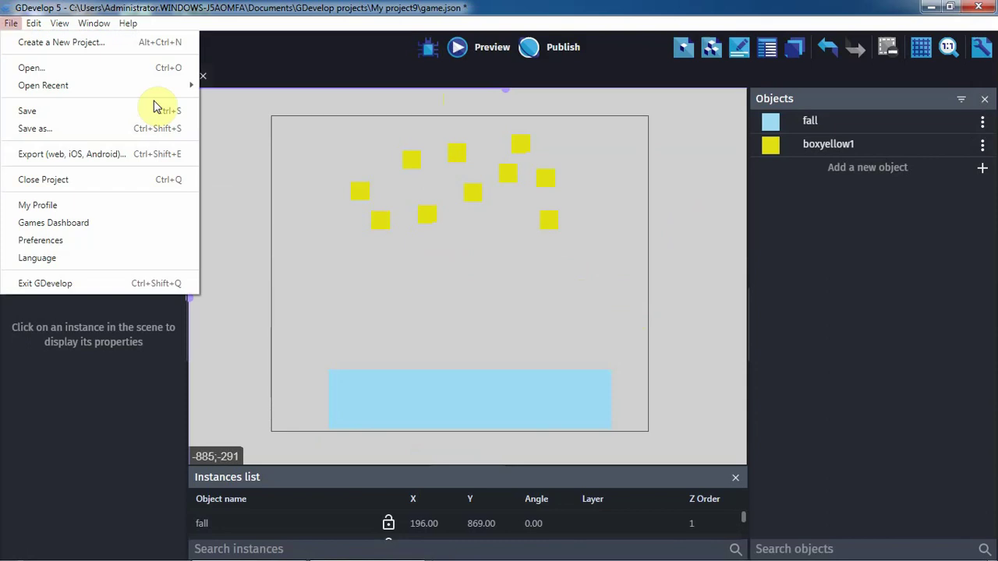
{"action": "left_click", "coordinate": [35, 128]}
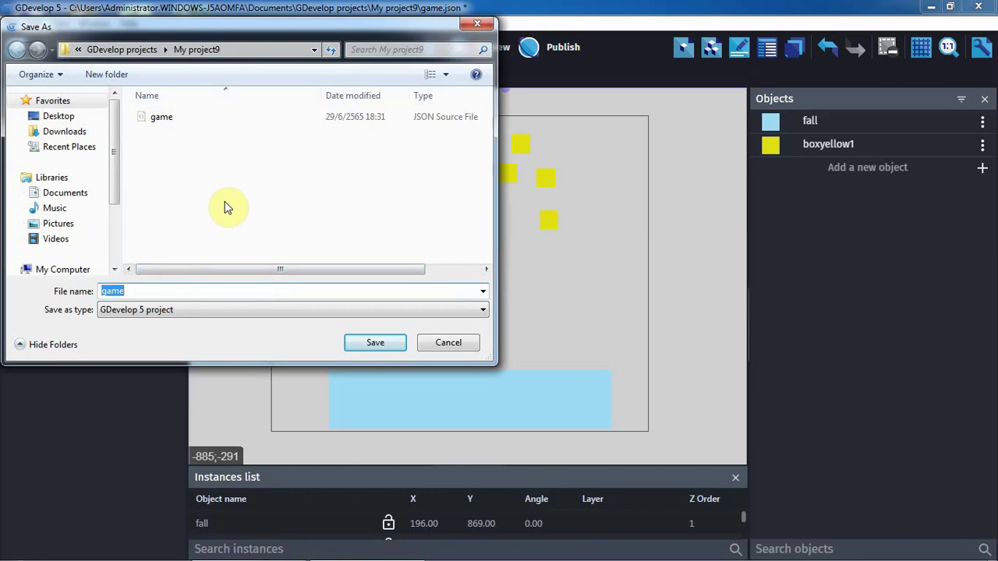
{"action": "type", "text": "boxfight"}
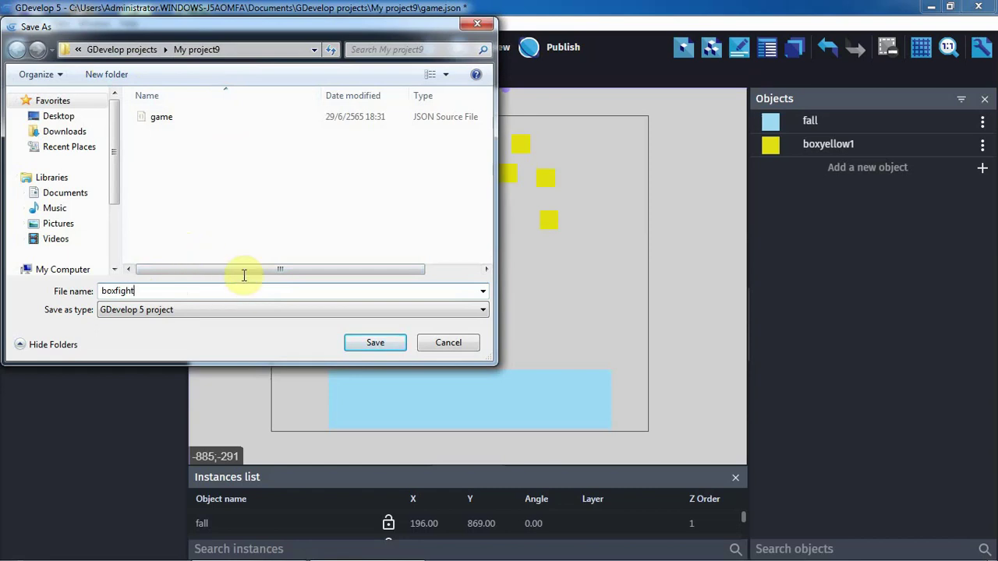
{"action": "left_click", "coordinate": [371, 345]}
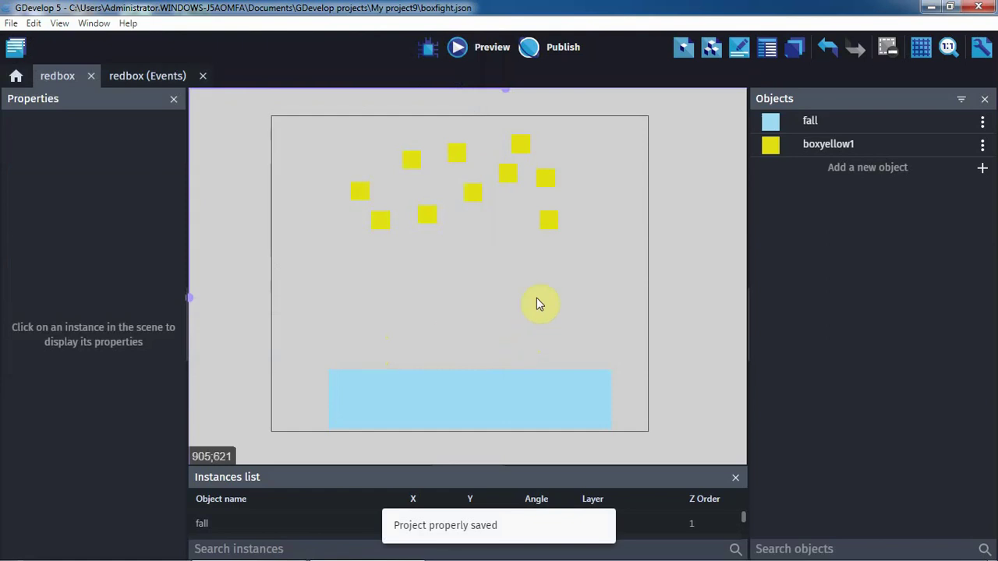
- Run the scene preview twice to check how the rearranged yellow boxes land on the floor
{"action": "left_click", "coordinate": [470, 47]}
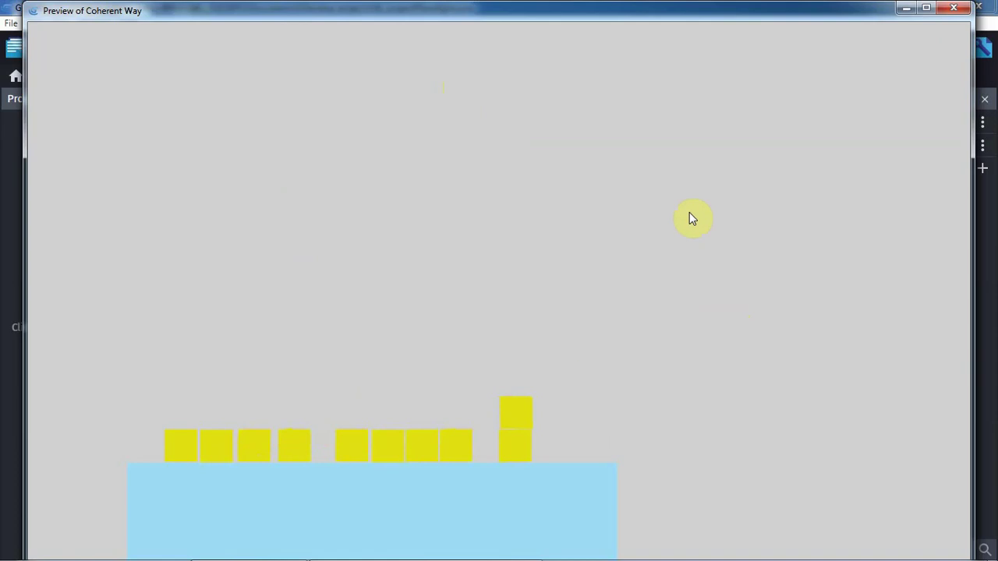
{"action": "left_click", "coordinate": [959, 10]}
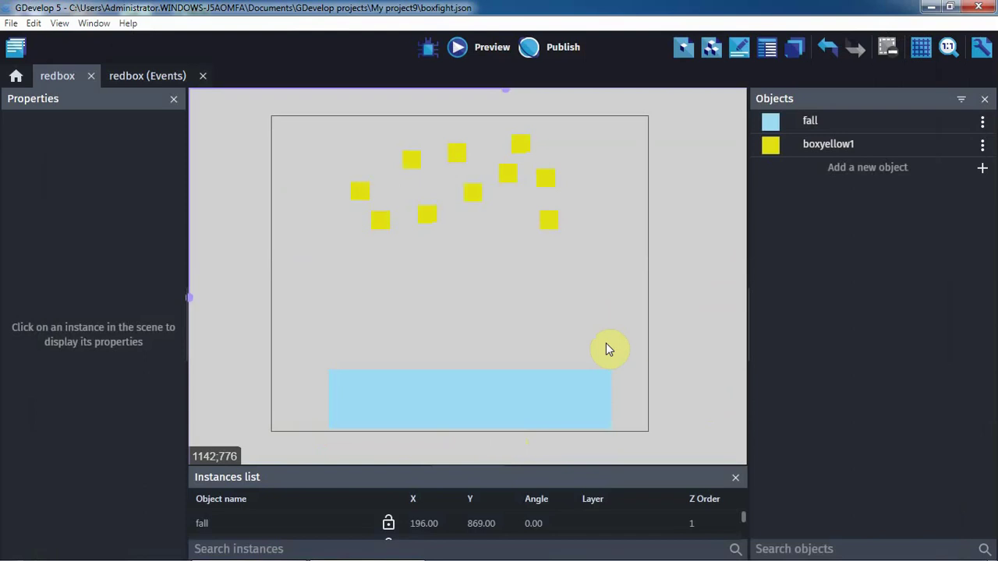
{"action": "left_click", "coordinate": [477, 48]}
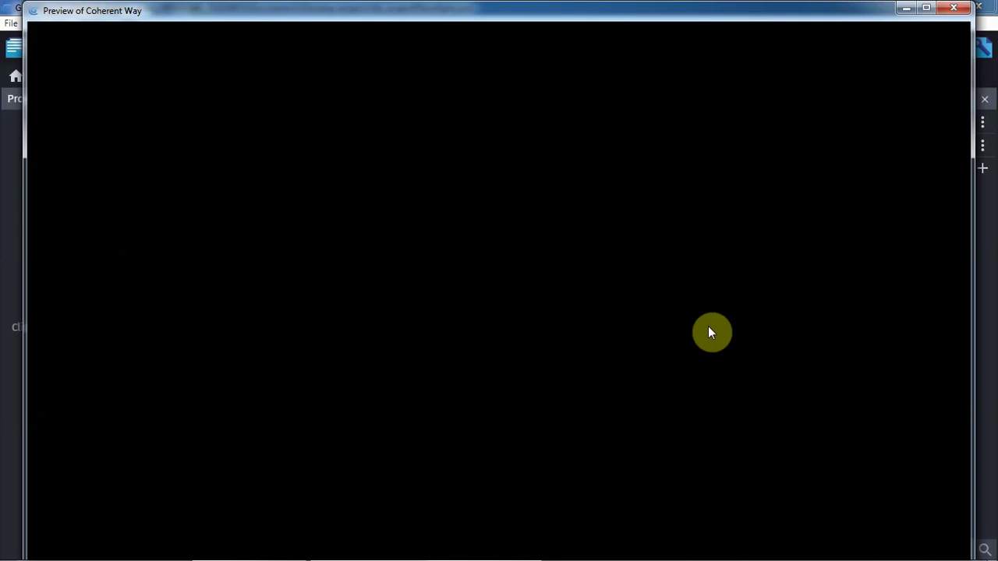